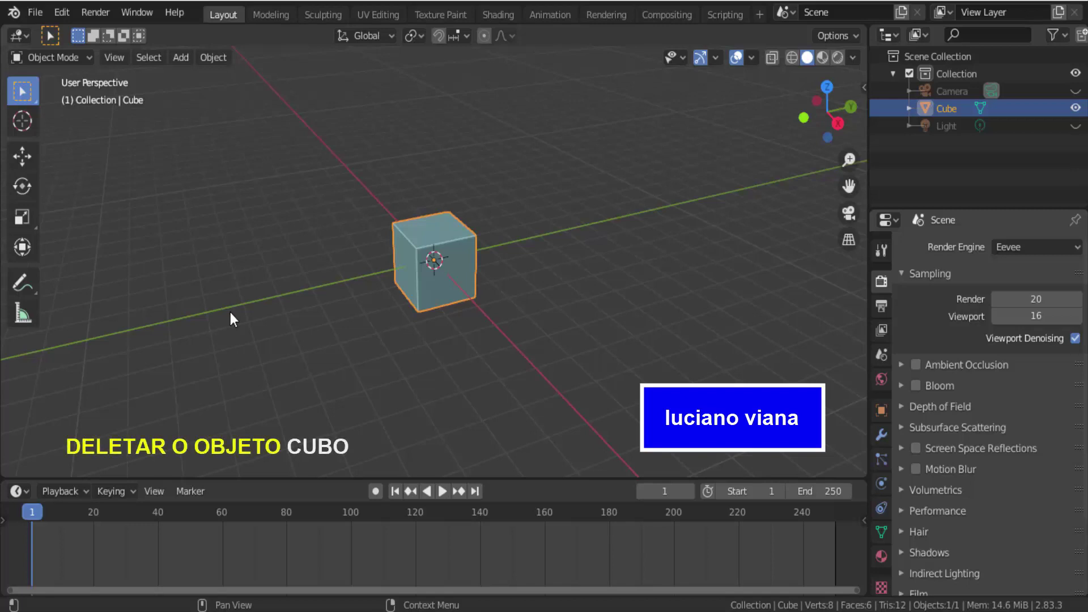
Step: Box-select the default cube and delete it, leaving only the camera and light
mouse_move(349, 169)
left_mouse_down()
mouse_move(547, 341)
mouse_move(573, 327)
left_mouse_up()
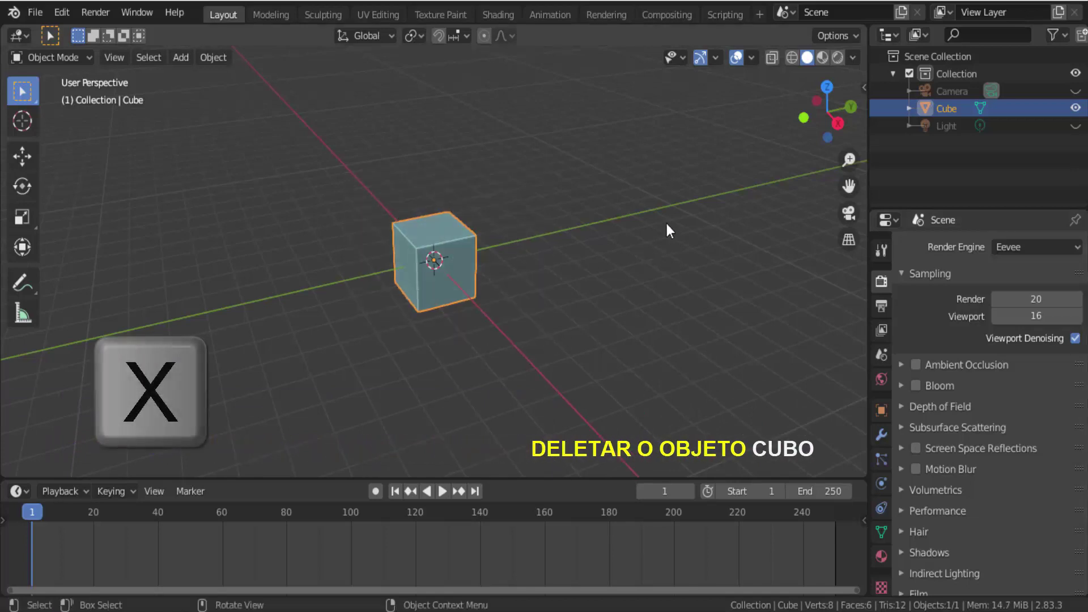
key("x")
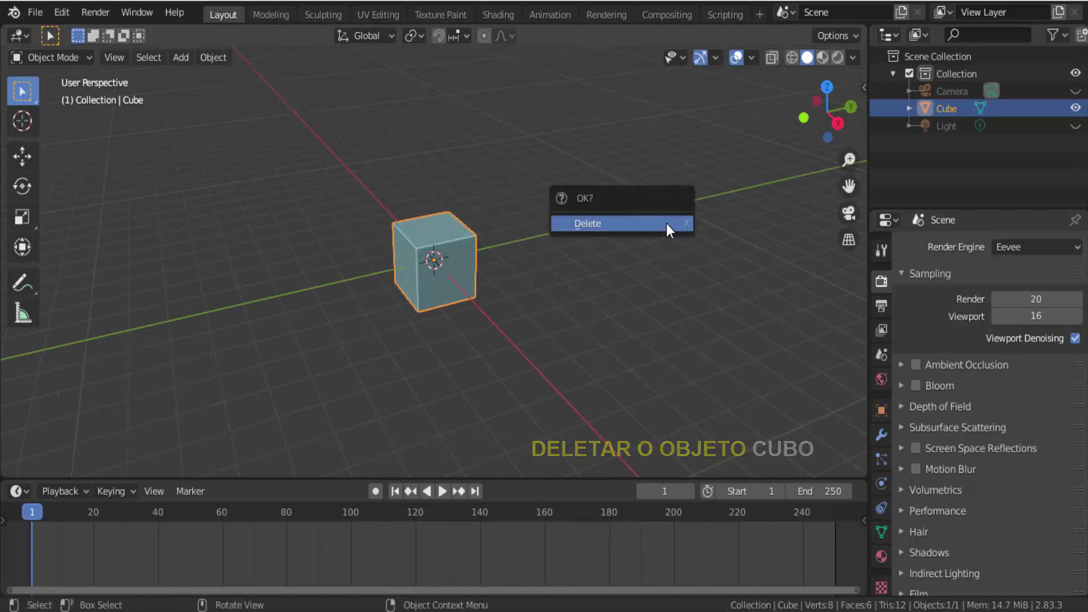
left_click(666, 223)
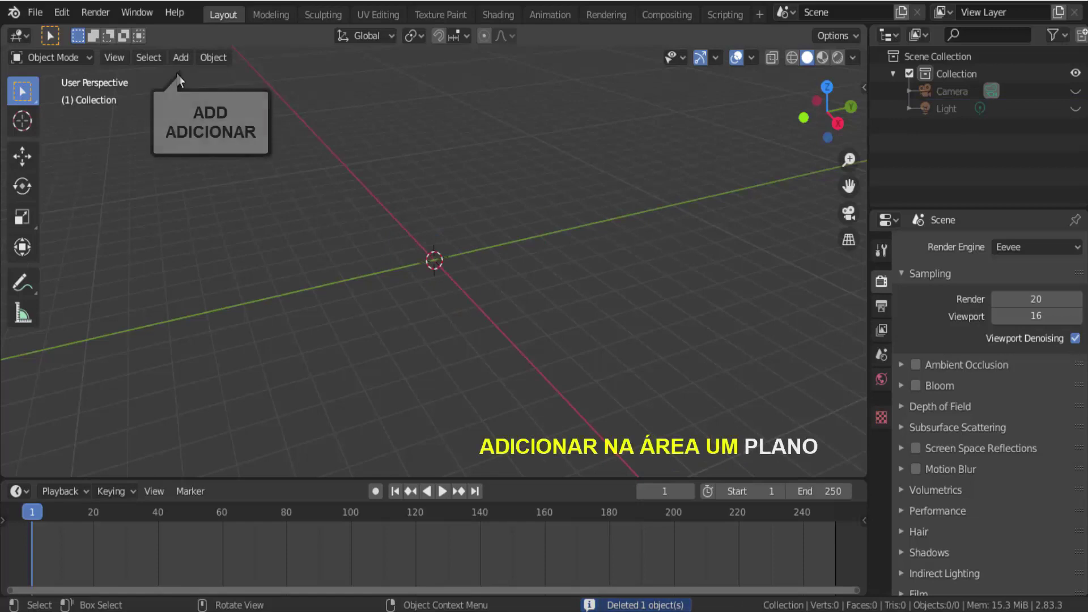
Step: Add a mesh Plane at the scene origin from the Add > Mesh menu
left_click(181, 57)
mouse_move(229, 77)
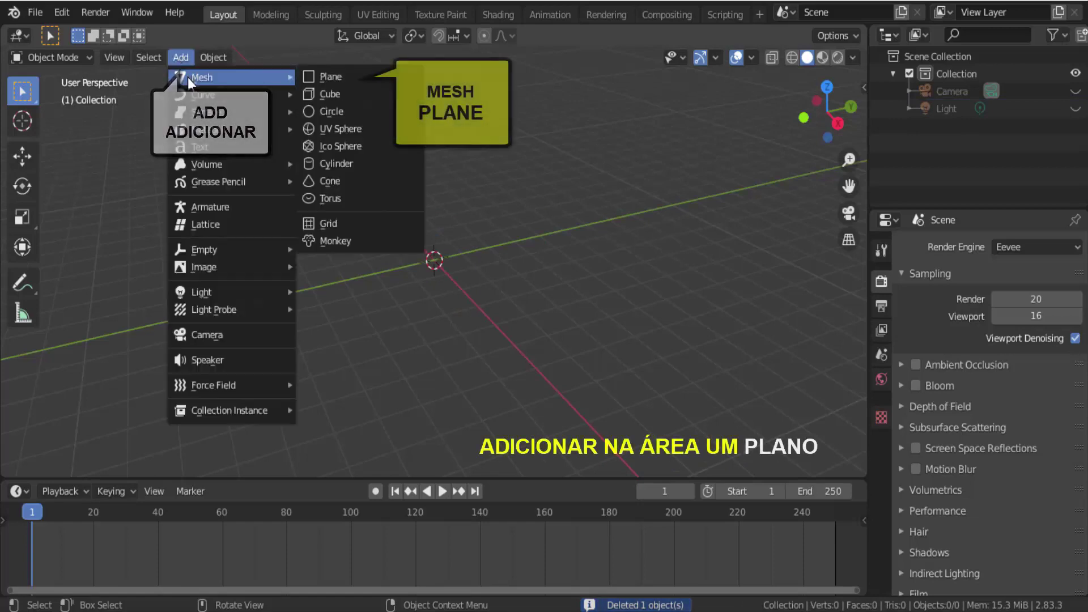
left_click(339, 83)
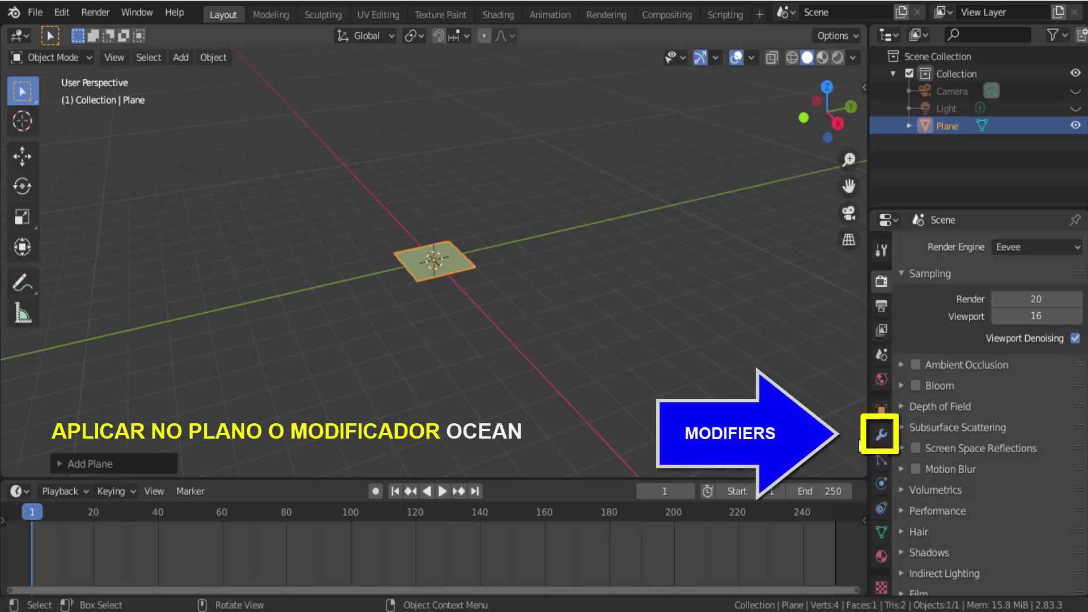
Step: Add an Ocean modifier to the Plane in the Modifiers tab
left_click(882, 436)
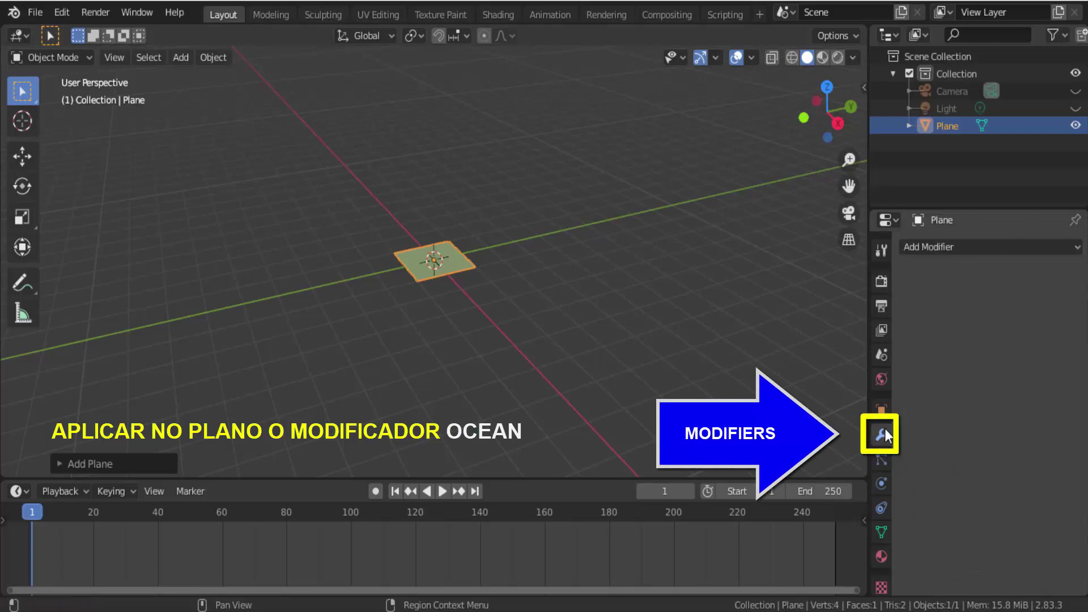
left_click(943, 250)
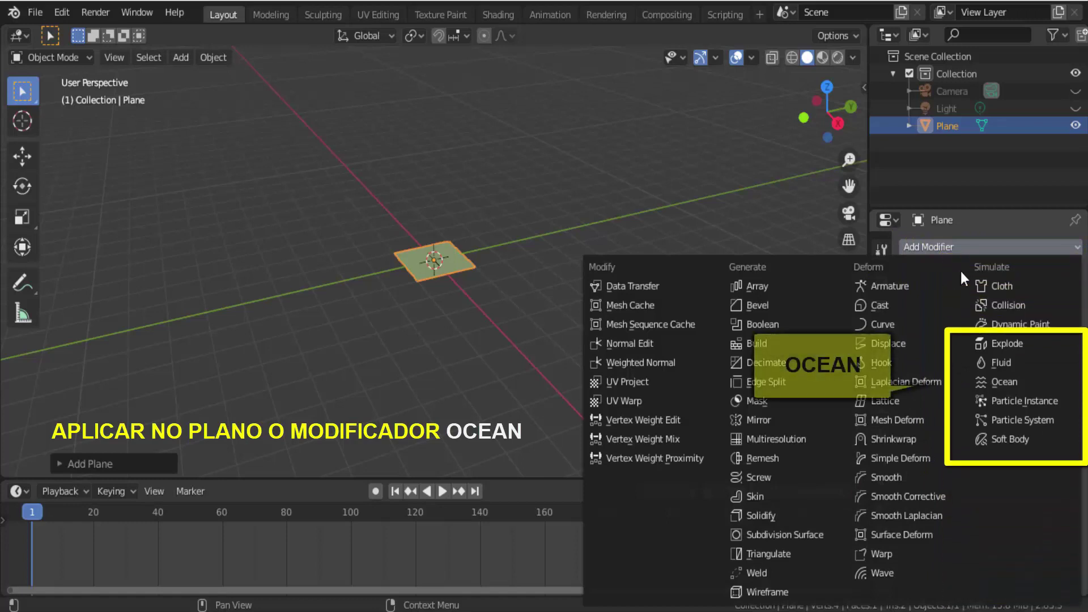
left_click(997, 382)
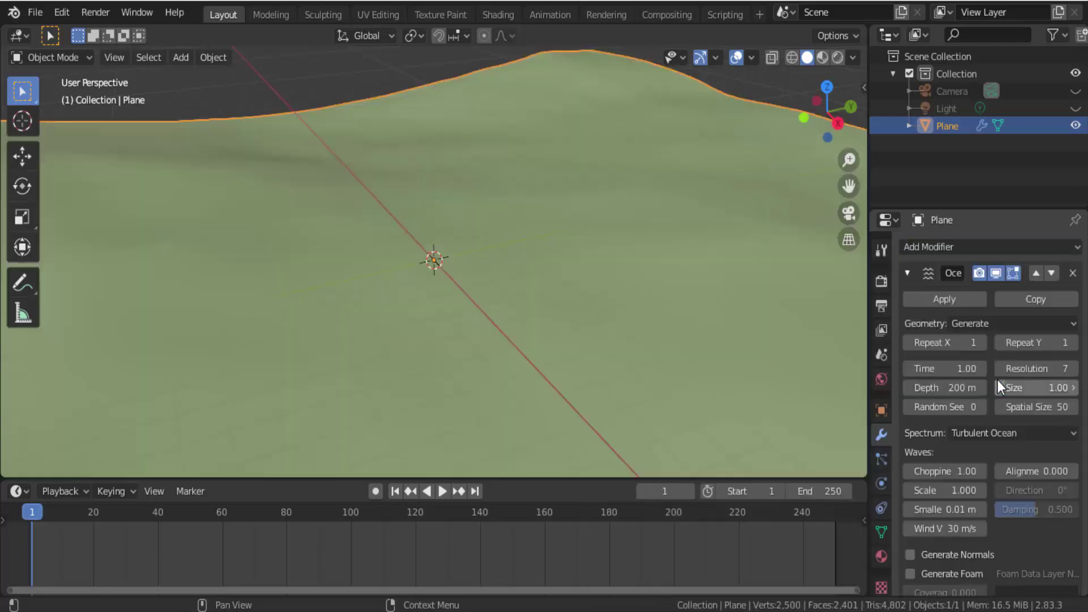
Step: Zoom out and play the timeline to preview the animated ocean waves
scroll(662, 303, "down", 2)
scroll(663, 302, "down", 2)
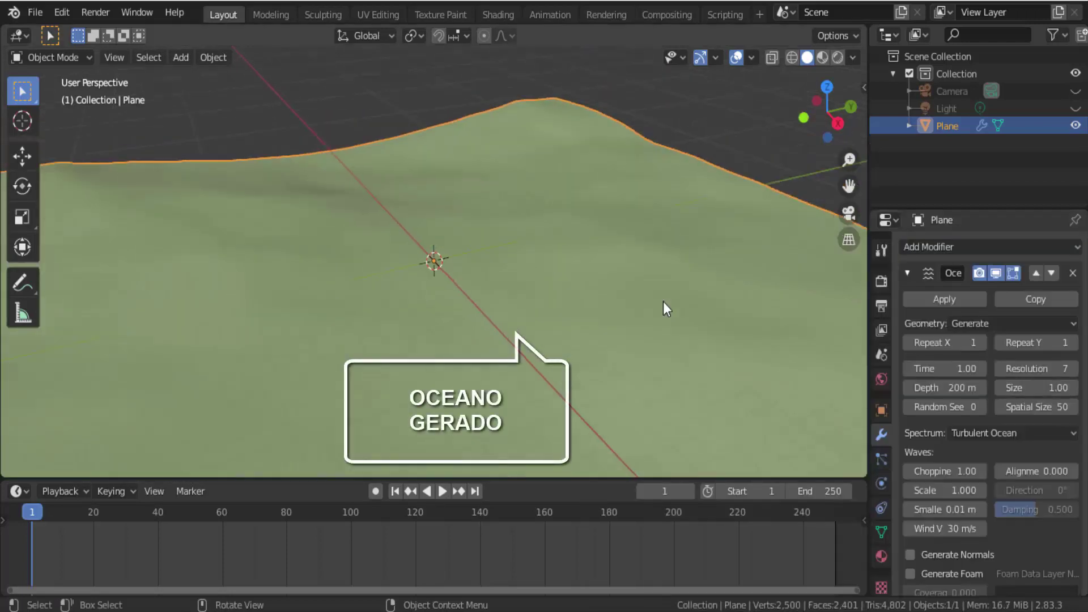
scroll(662, 303, "down", 2)
scroll(663, 301, "down", 2)
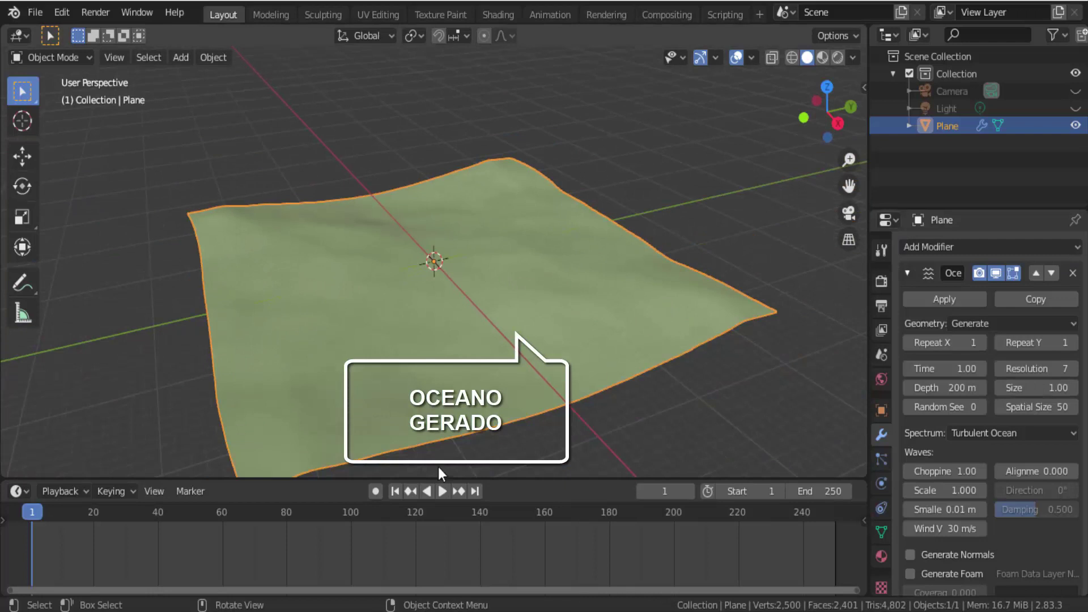
left_click(443, 491)
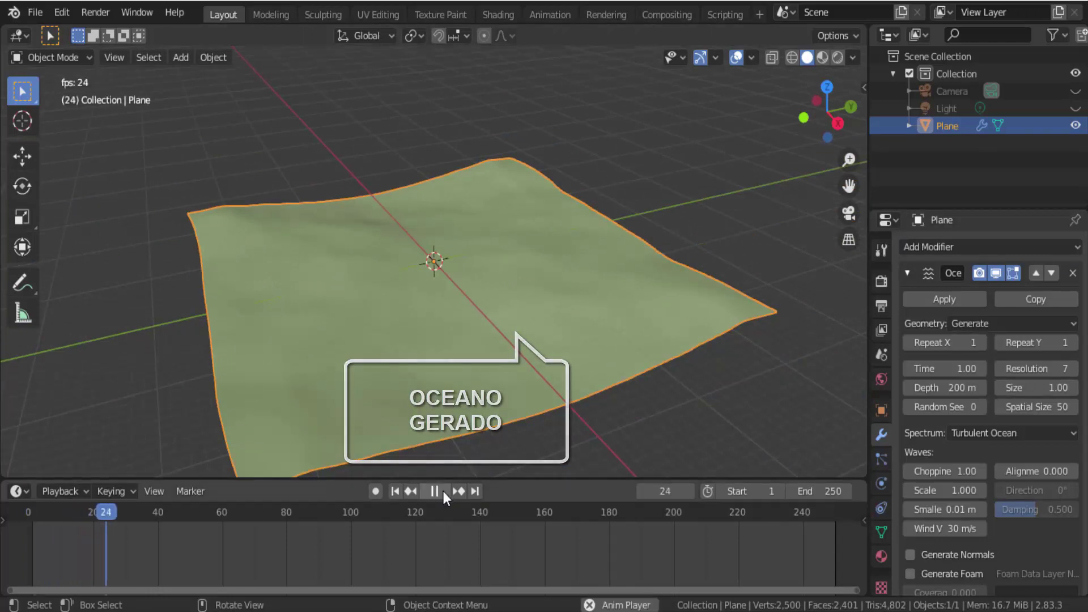
Step: Rewind the animation to frame 1 and widen the Properties editor
left_click(401, 491)
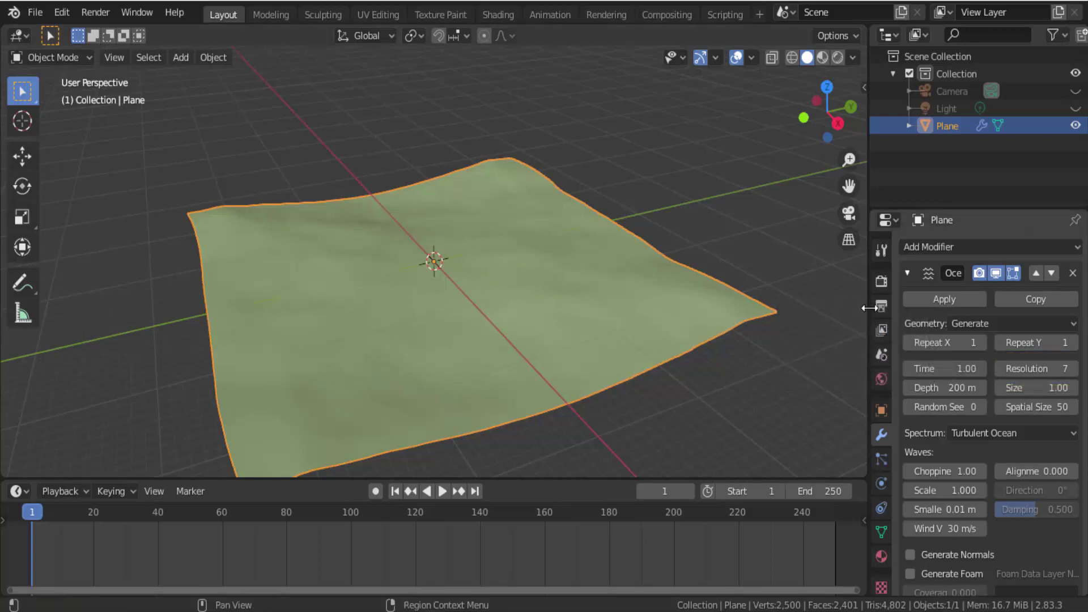
left_click_drag(871, 315, 801, 315)
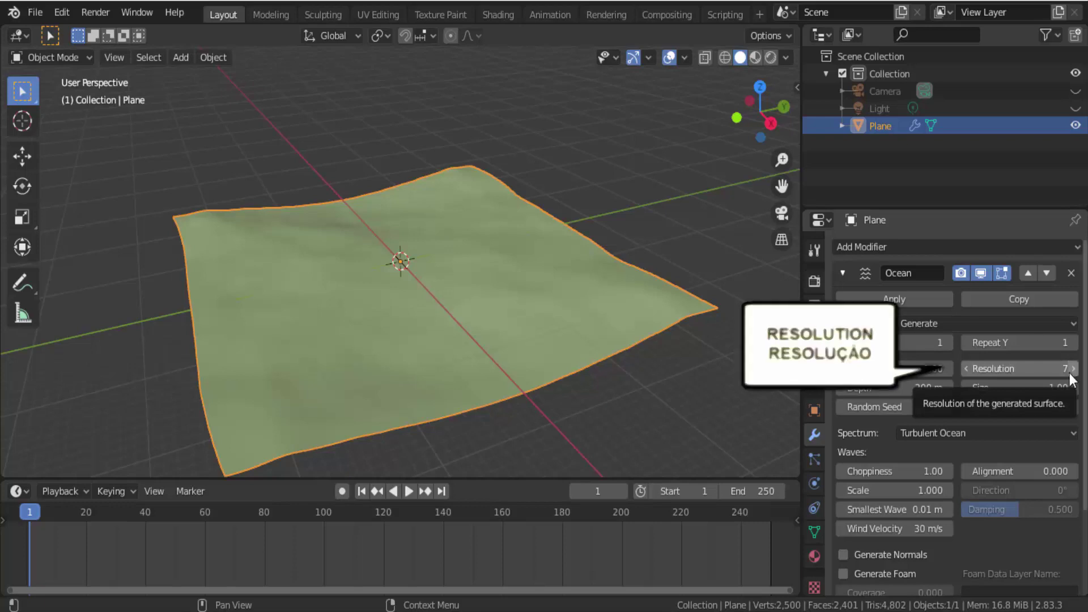
Step: Set the Ocean modifier Resolution to 15
double_click(1014, 368)
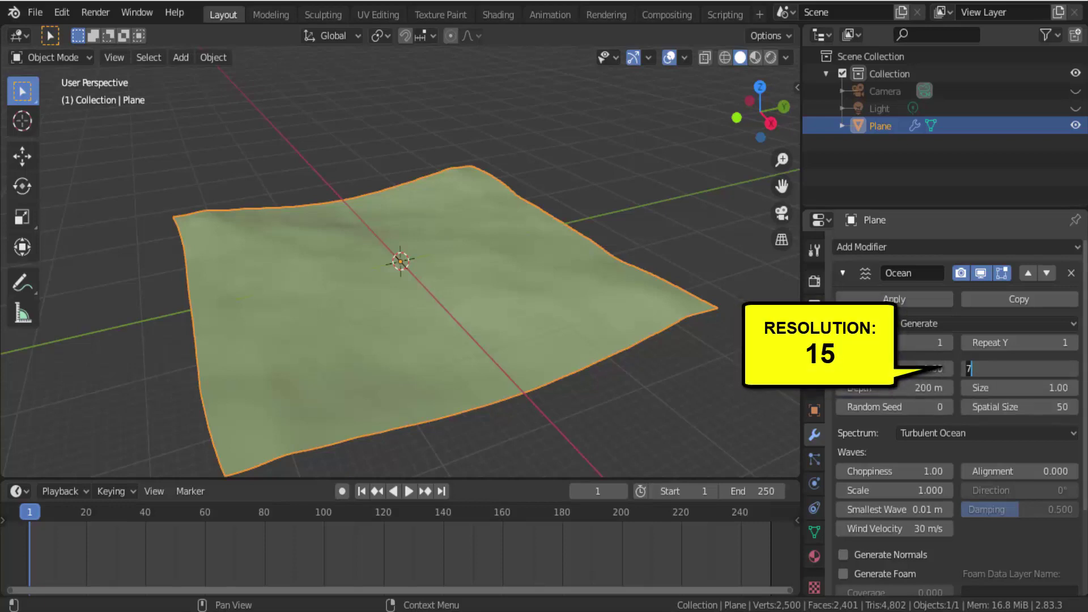
type("15")
key("Return")
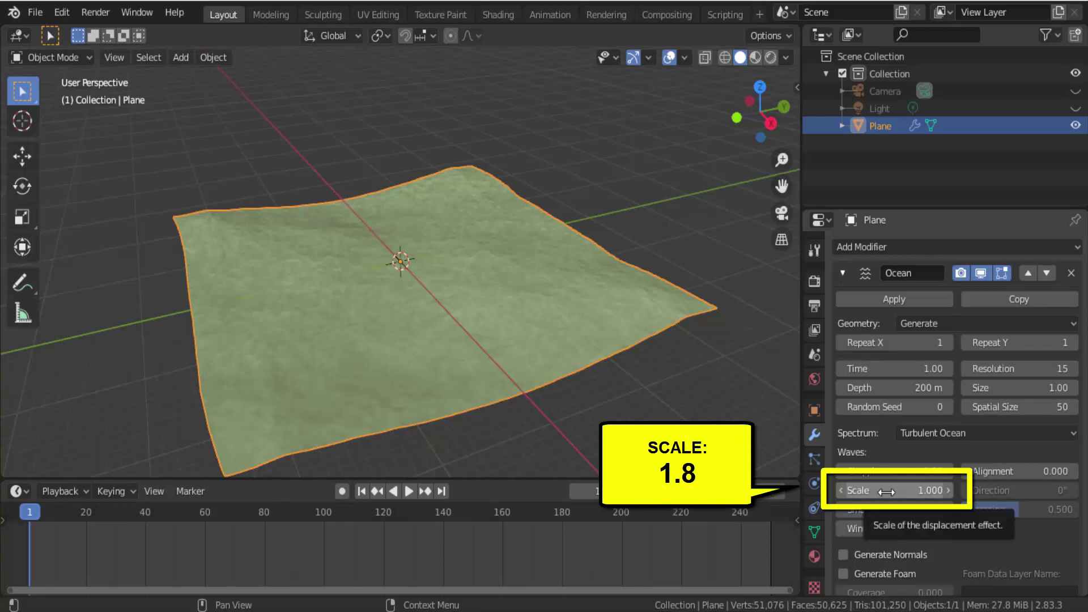
Step: Set the ocean wave Scale to 1.8, briefly preview playback, and return to frame 1
left_click(880, 491)
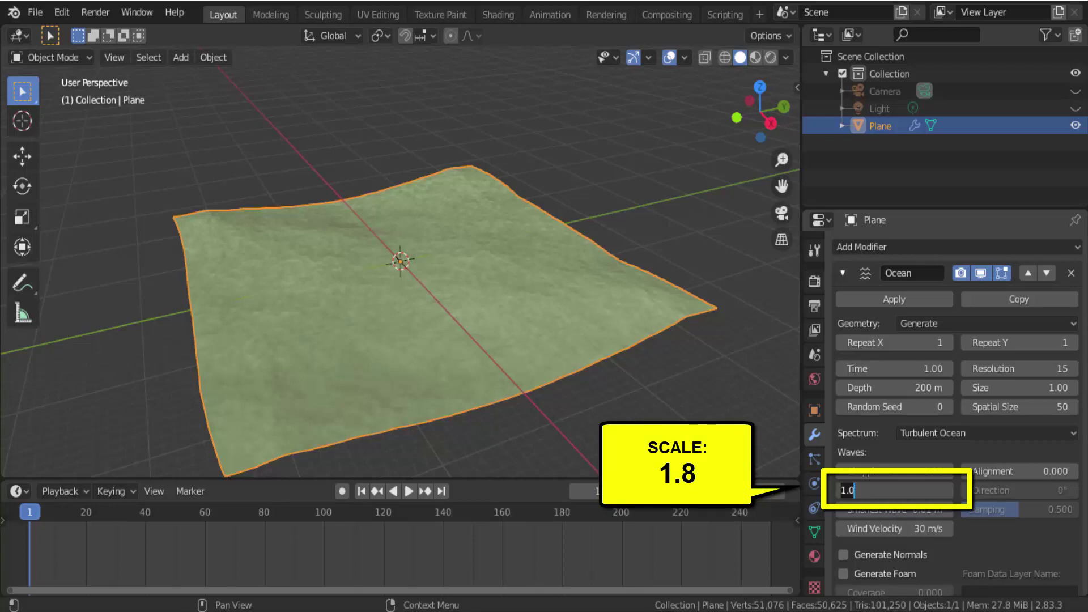
type("1.8")
key("Return")
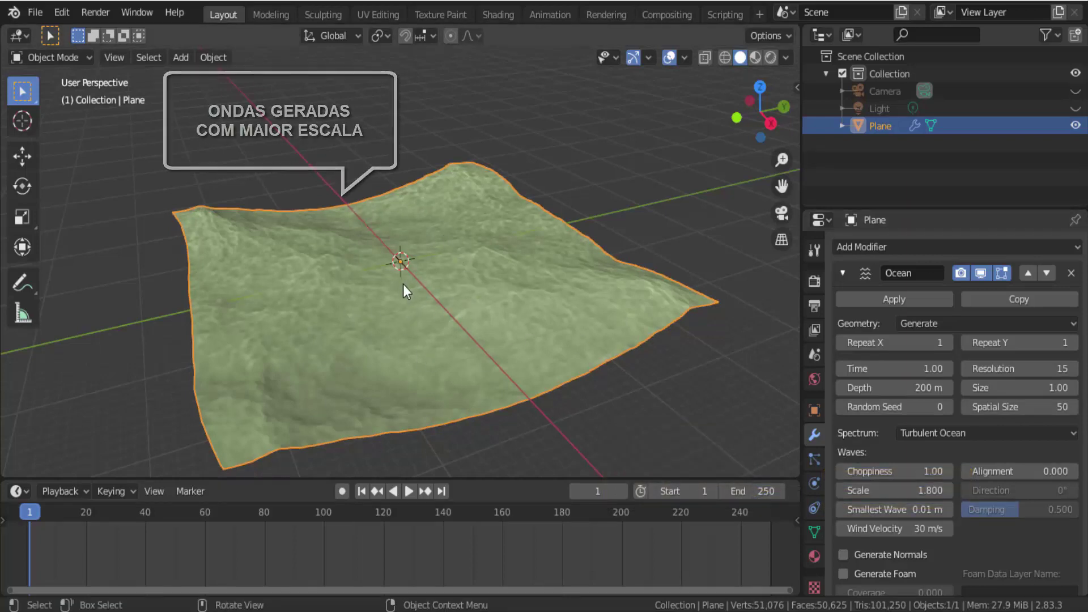
left_click(408, 491)
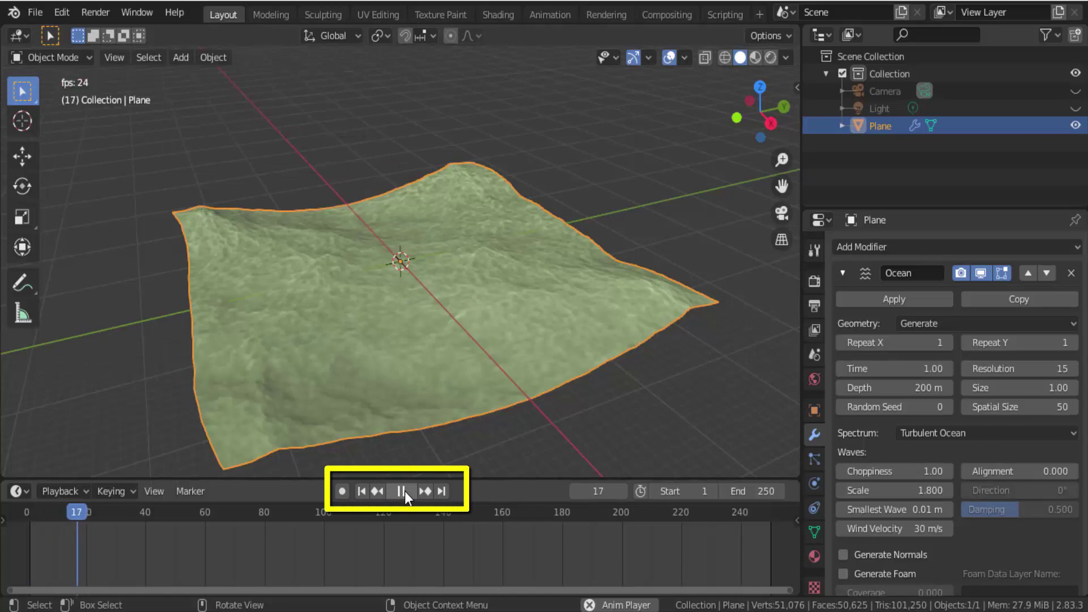
left_click(408, 491)
left_click(361, 493)
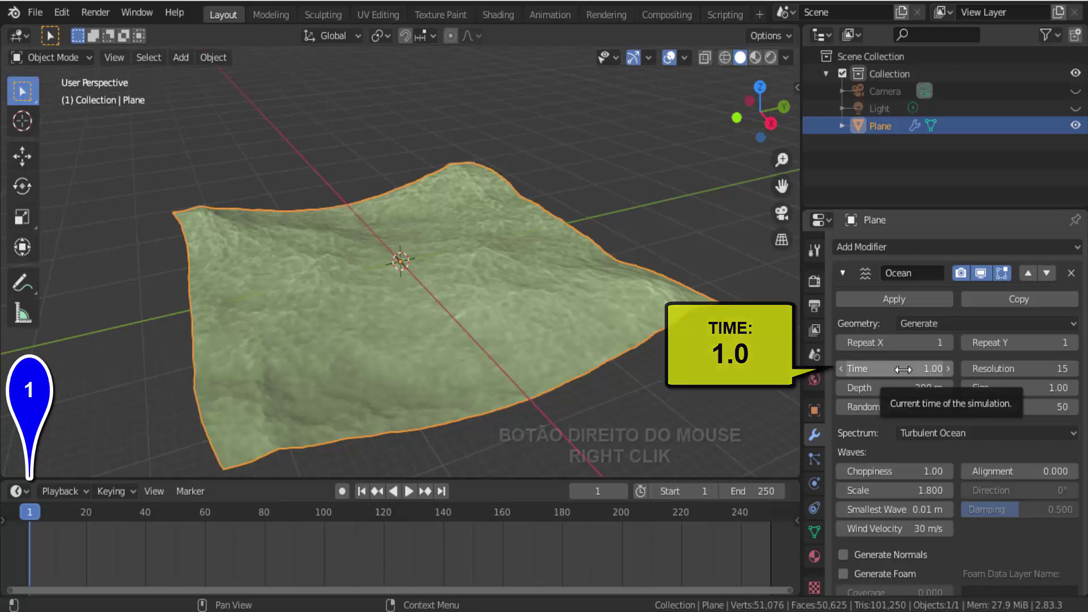
Step: Keyframe Ocean Time 1.00 at frame 1, then jump to end frame 250
right_click(903, 369)
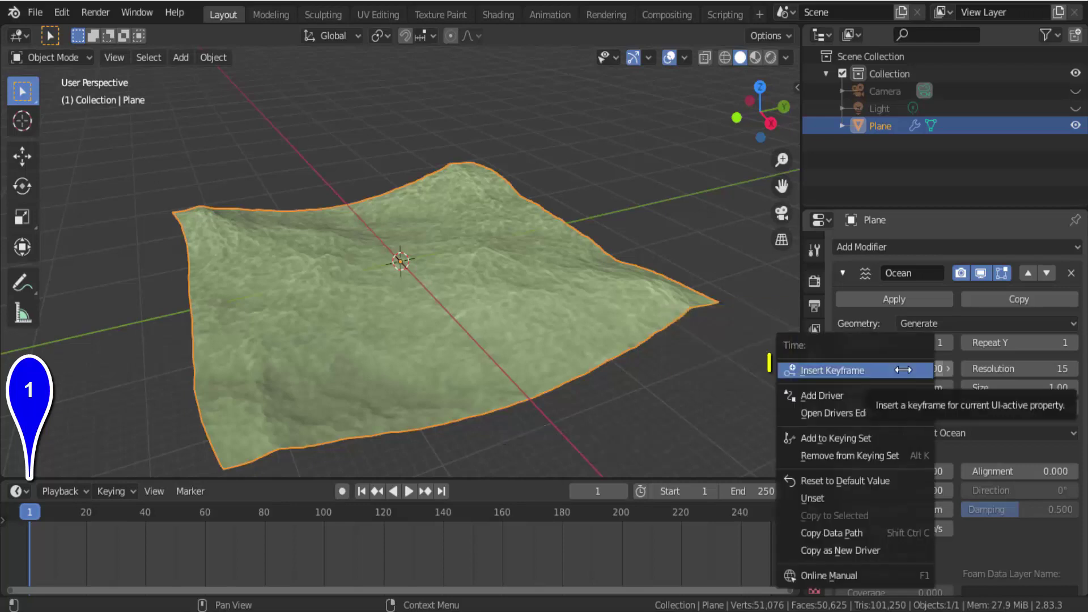
left_click(843, 373)
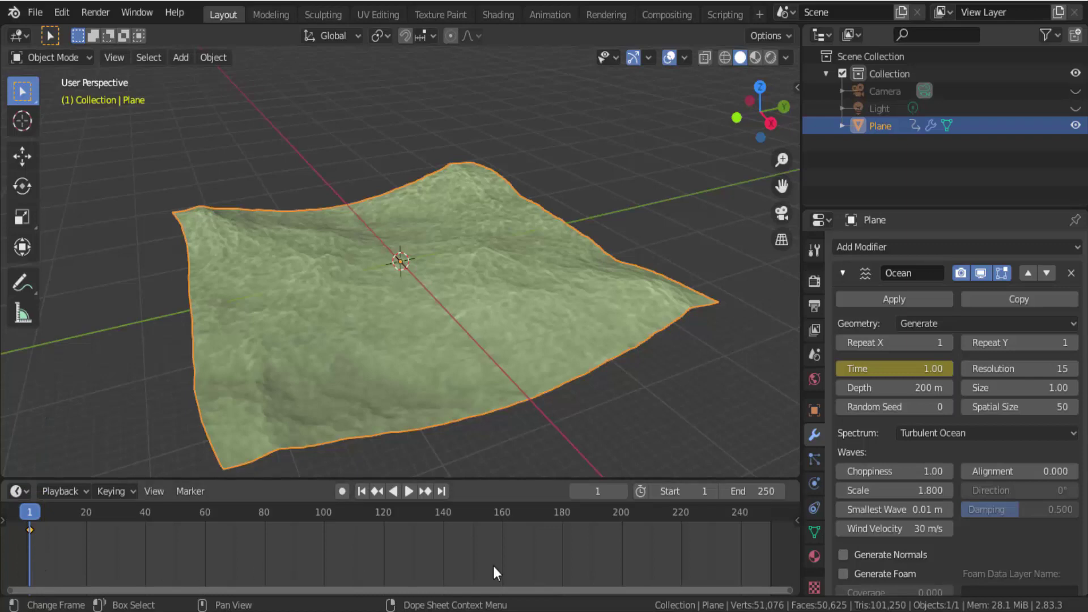
mouse_move(764, 553)
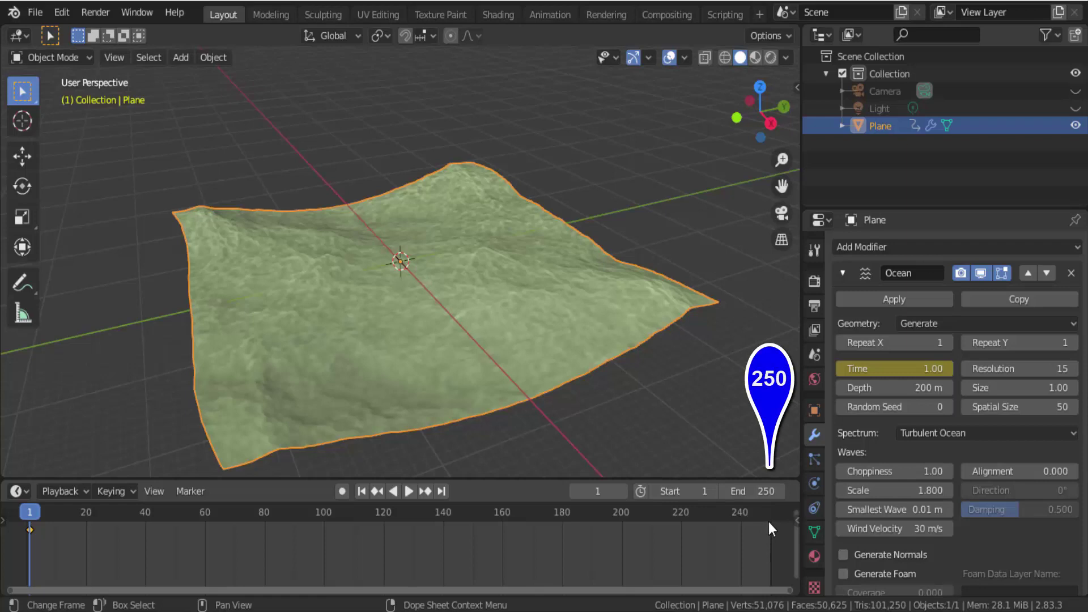
left_click(770, 516)
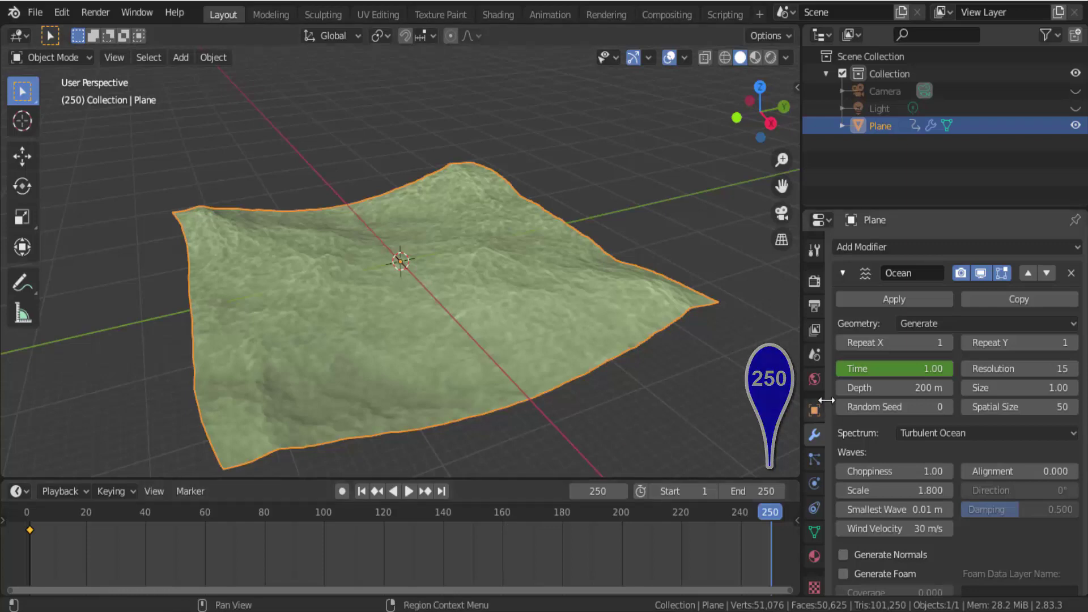
Step: Set Ocean Time to 6.00 and keyframe it at frame 250
left_click(906, 371)
type("6")
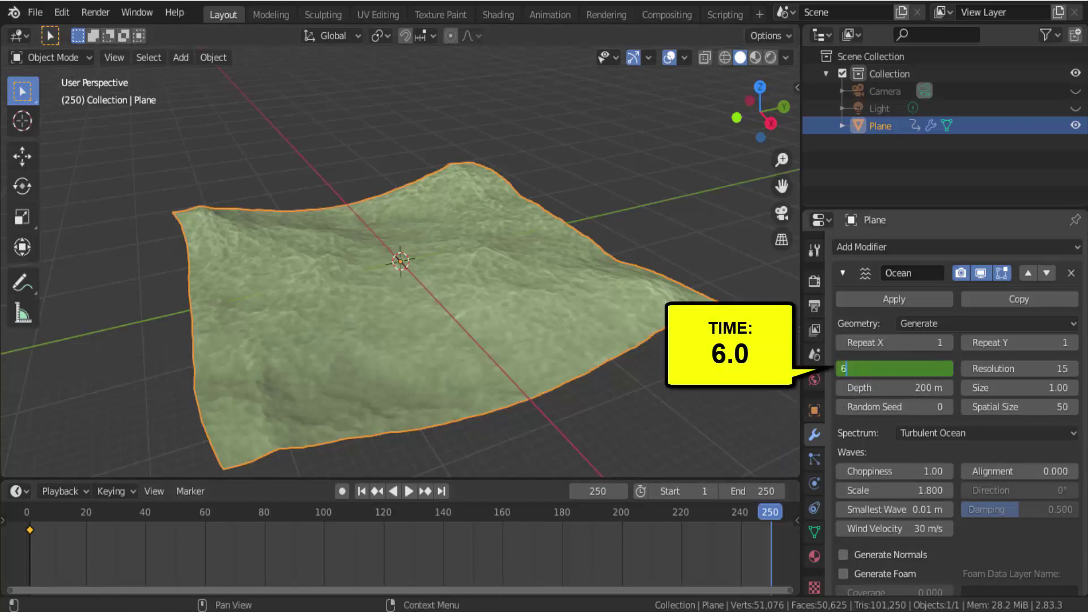
key("Return")
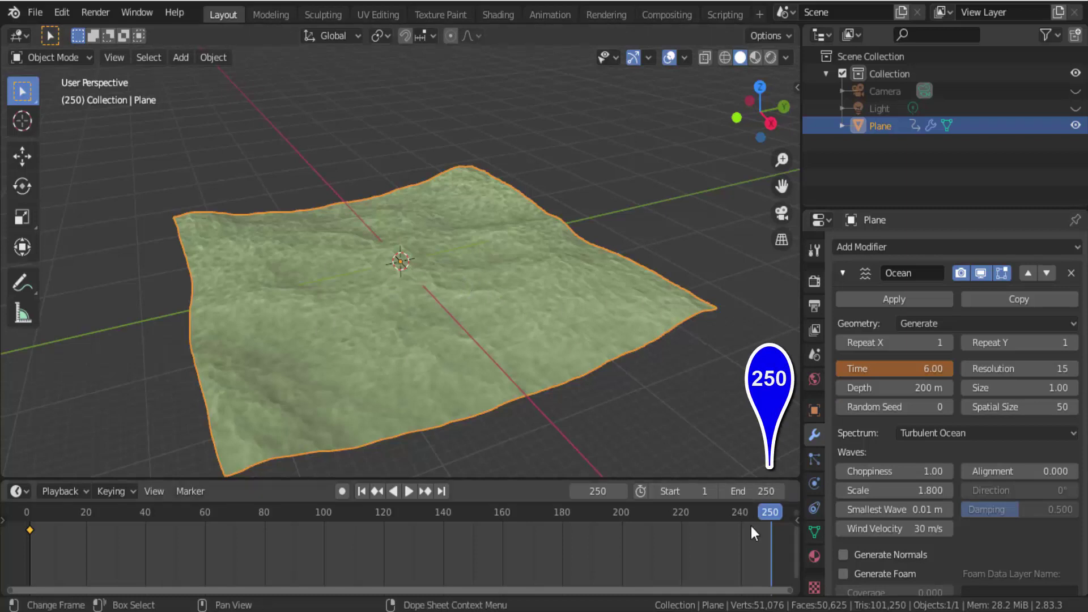
right_click(903, 370)
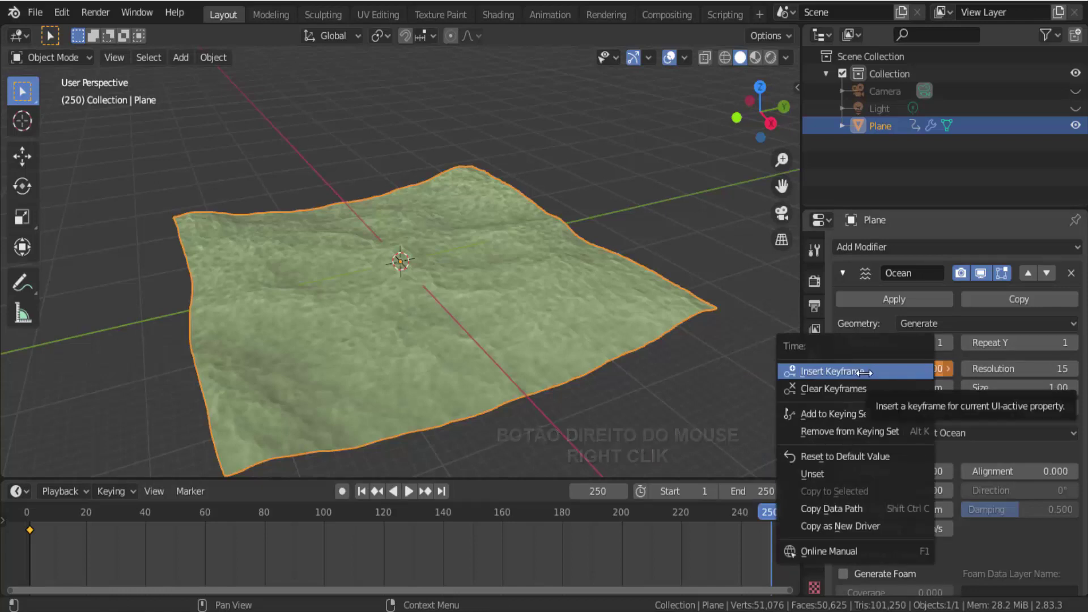
left_click(829, 372)
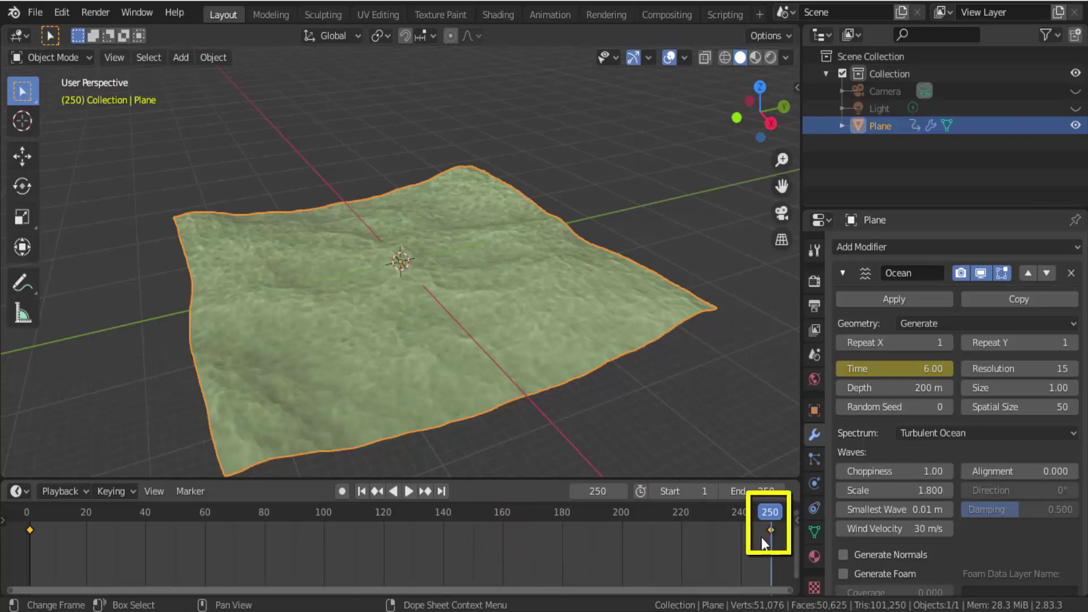
key("i")
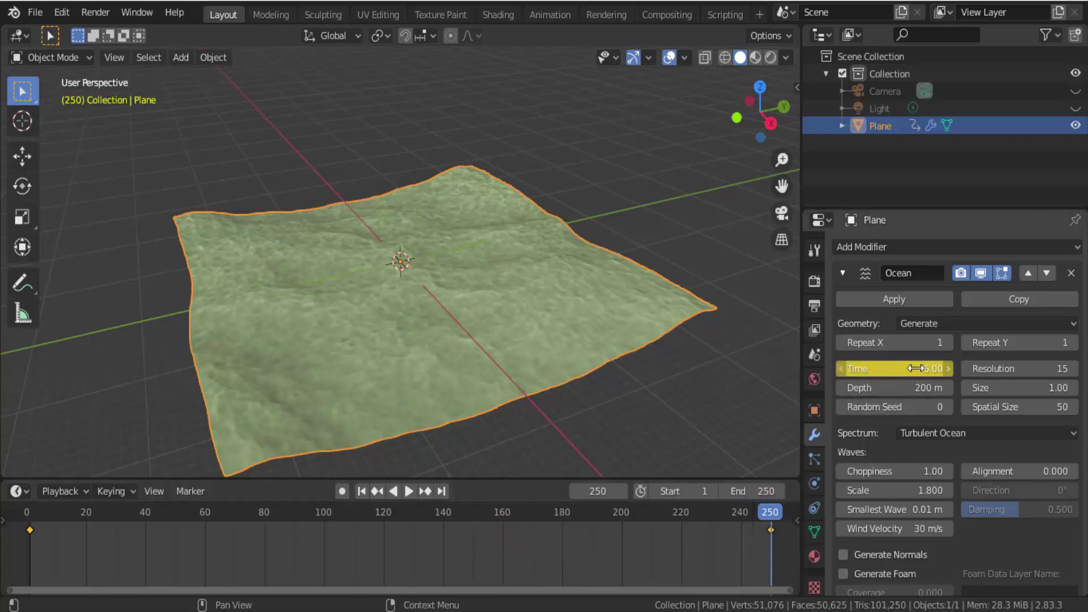
Step: Play the wave animation zoomed in on the plane, pausing at frame 213
left_click(409, 492)
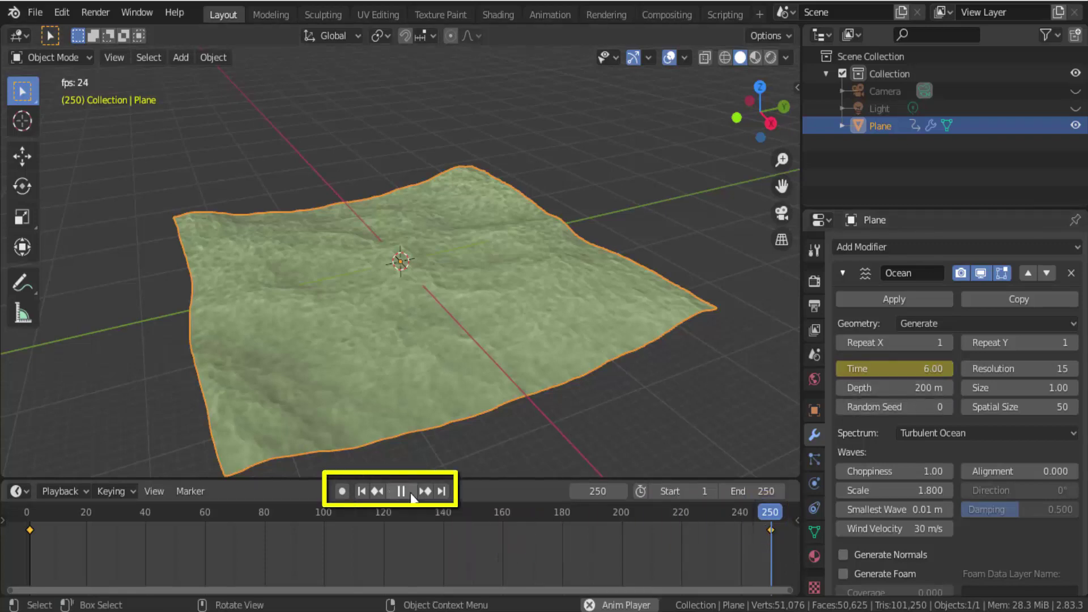
scroll(418, 374, "up", 4)
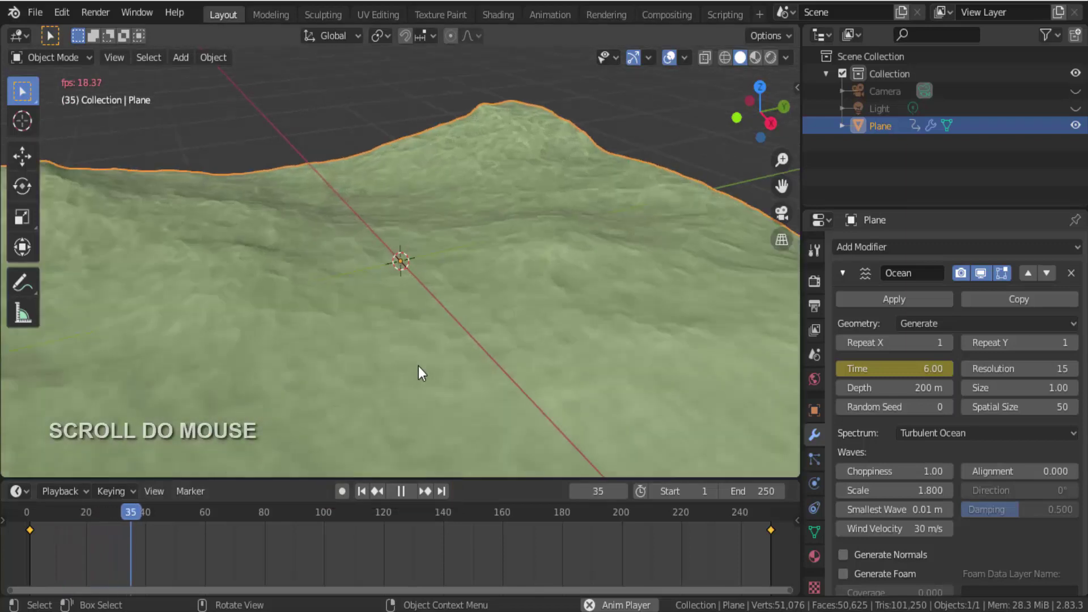
scroll(418, 374, "up", 3)
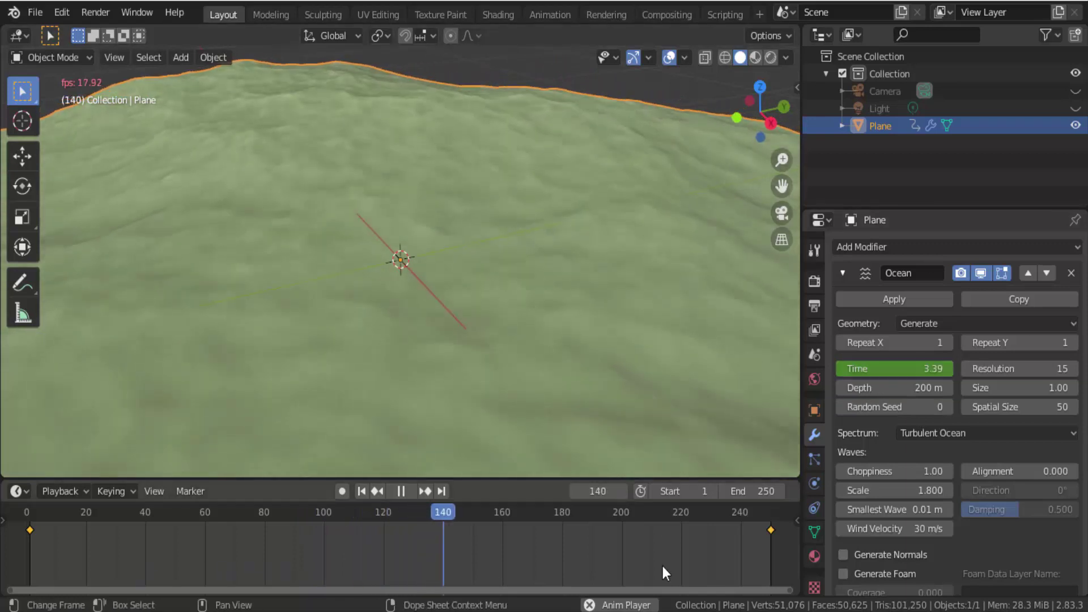
left_click(405, 491)
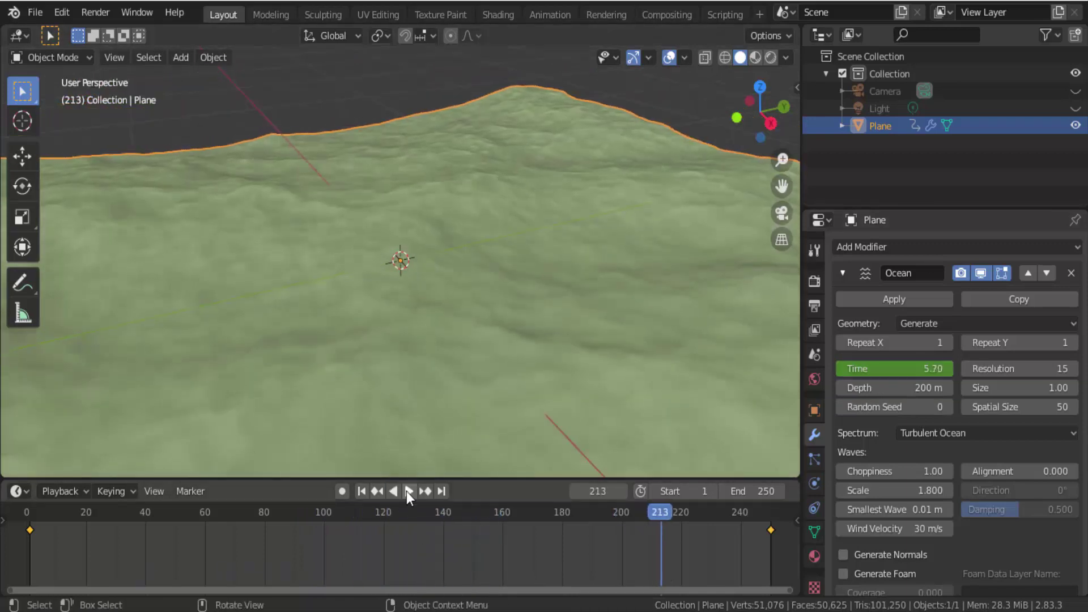
scroll(507, 294, "down", 4)
scroll(507, 293, "down", 2)
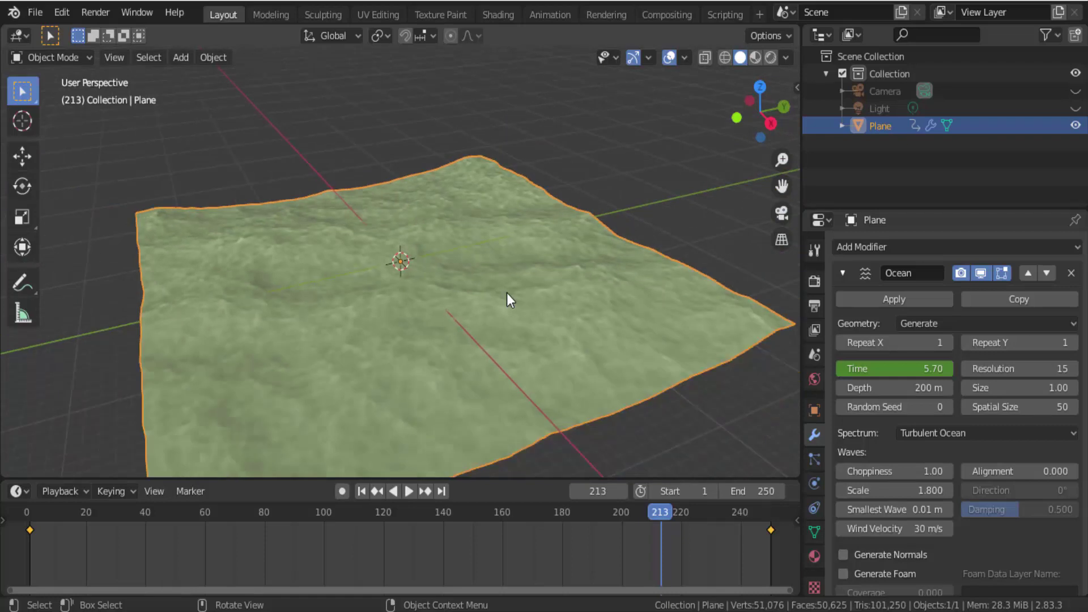
Step: Return to frame 1 and switch to the Shading workspace
left_click(364, 496)
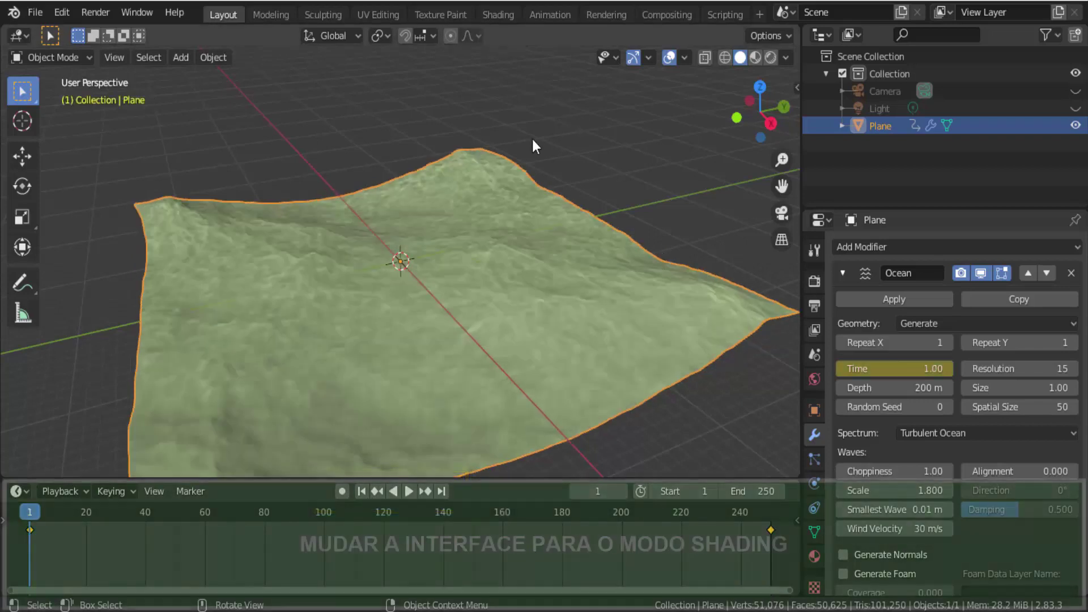
left_click(495, 16)
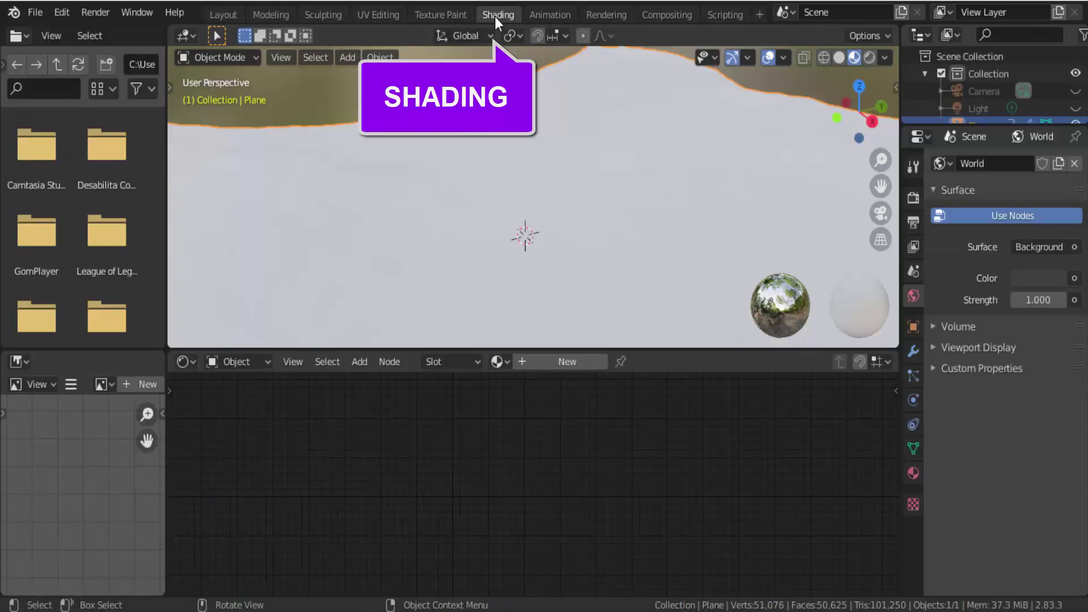
double_click(494, 16)
left_click(597, 124)
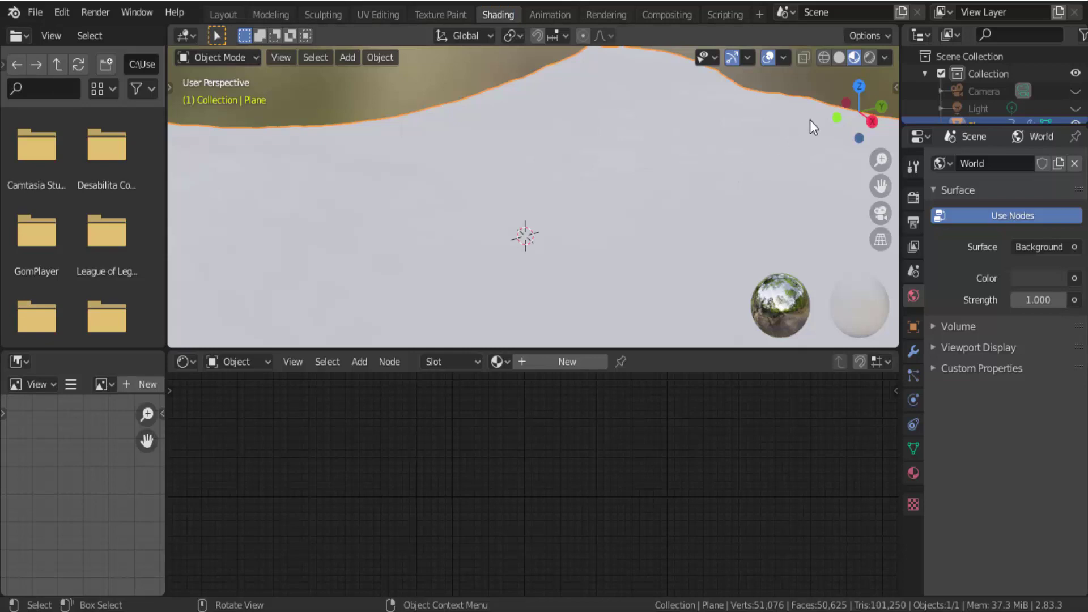
Step: Light the viewport preview with a darker HDRI environment
left_click(884, 58)
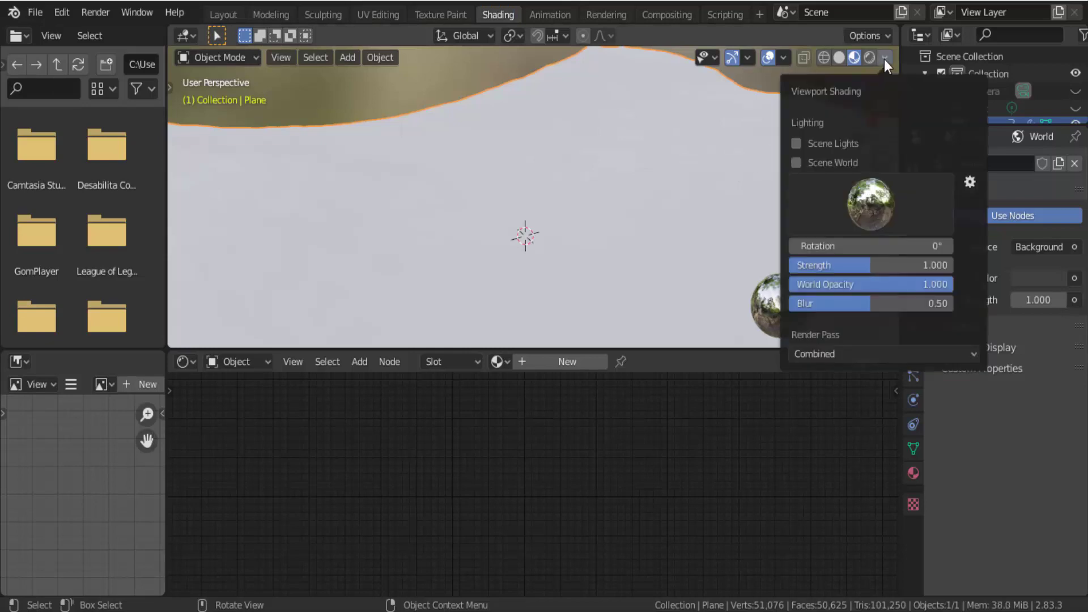
left_click(873, 206)
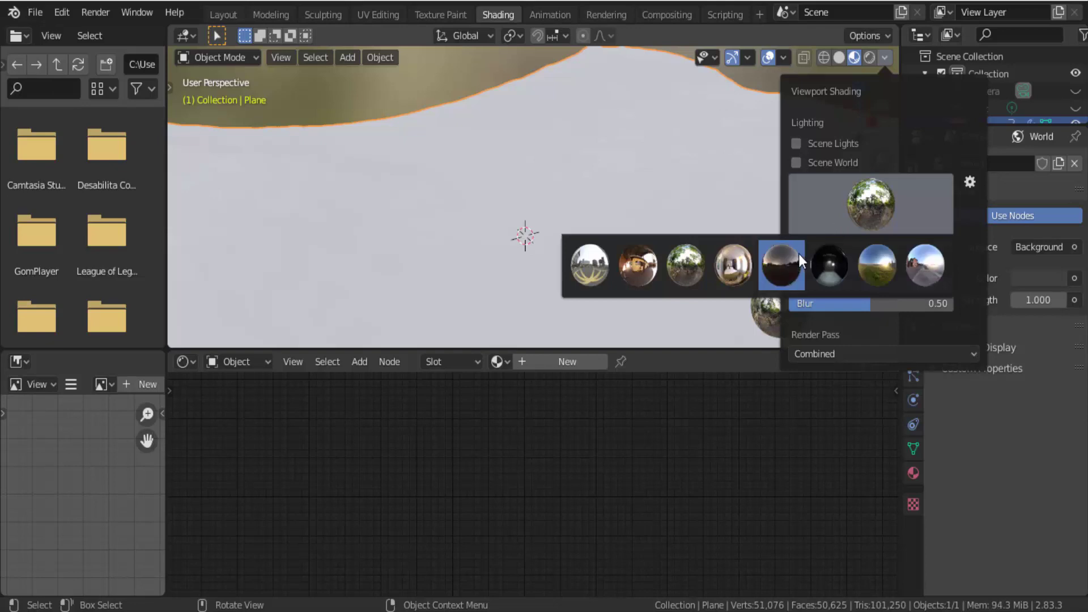
left_click(787, 264)
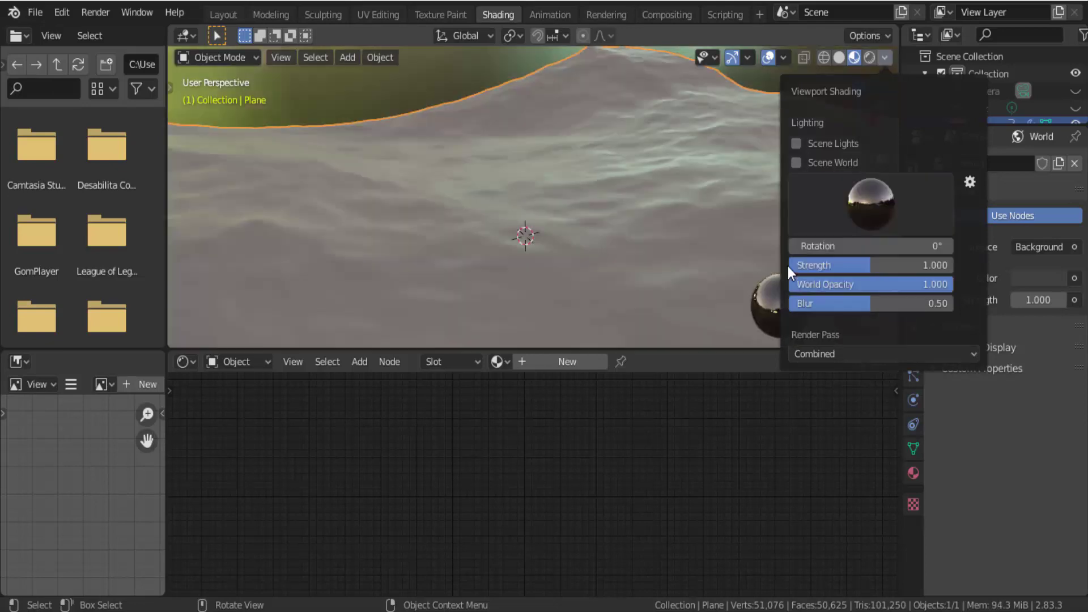
scroll(590, 196, "down", 2)
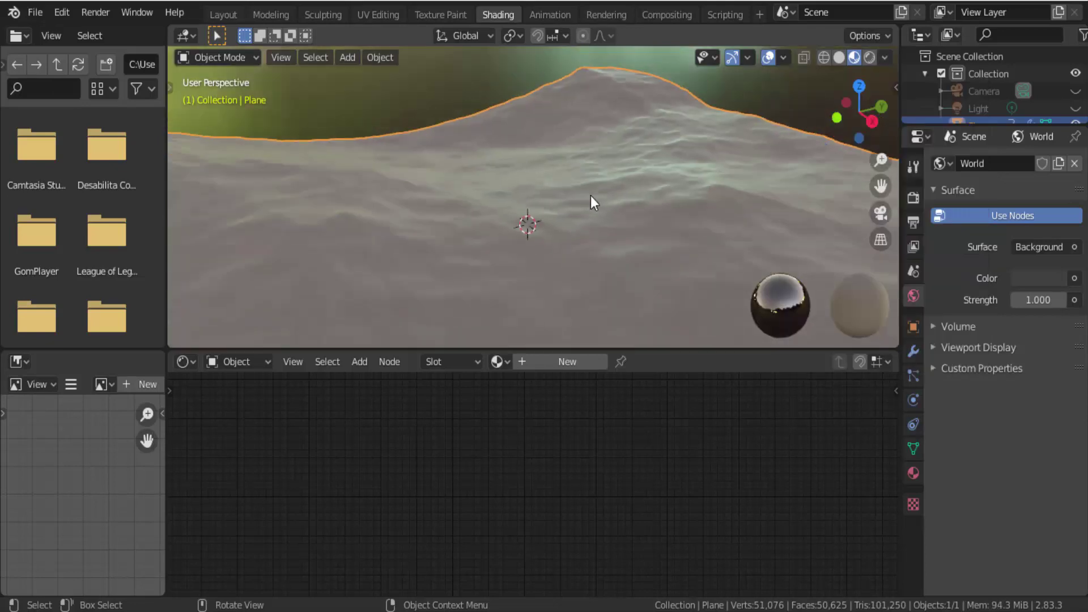
scroll(591, 196, "down", 1)
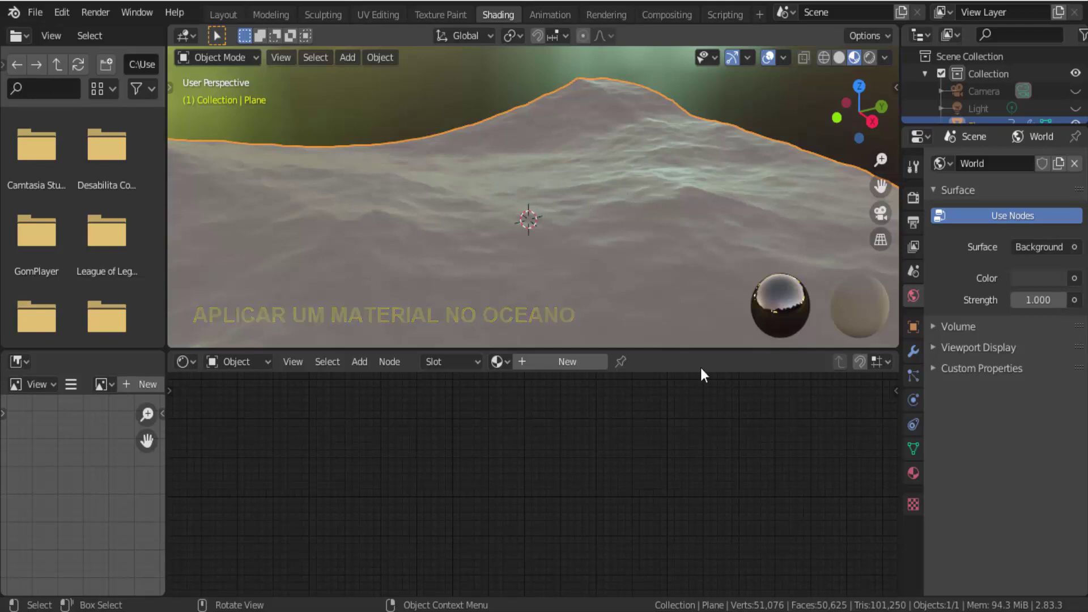
Step: Create a new material for the ocean plane in Material properties
left_click(913, 474)
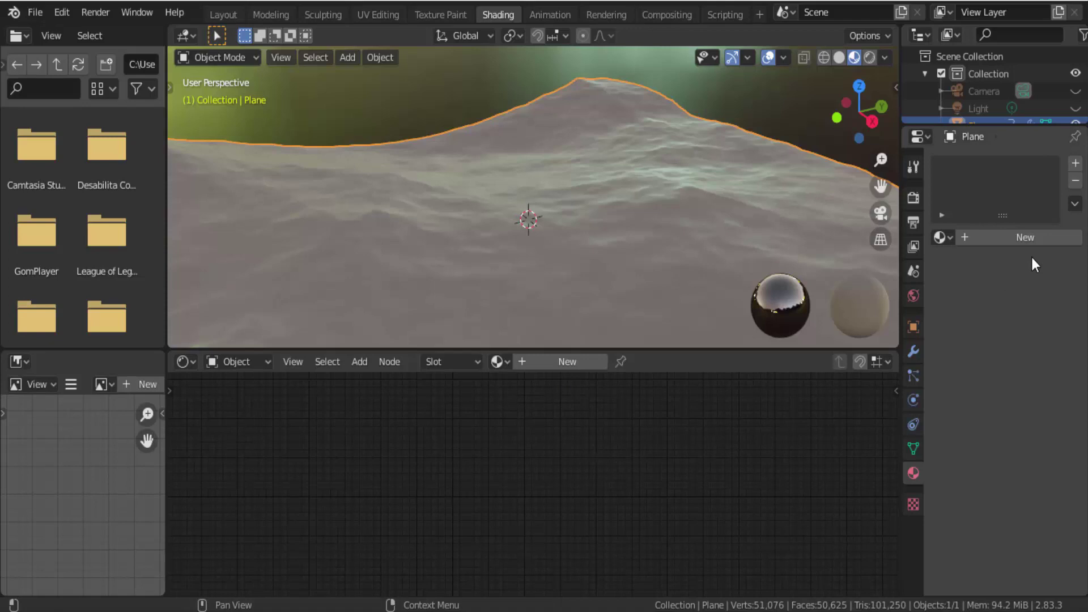
left_click(568, 366)
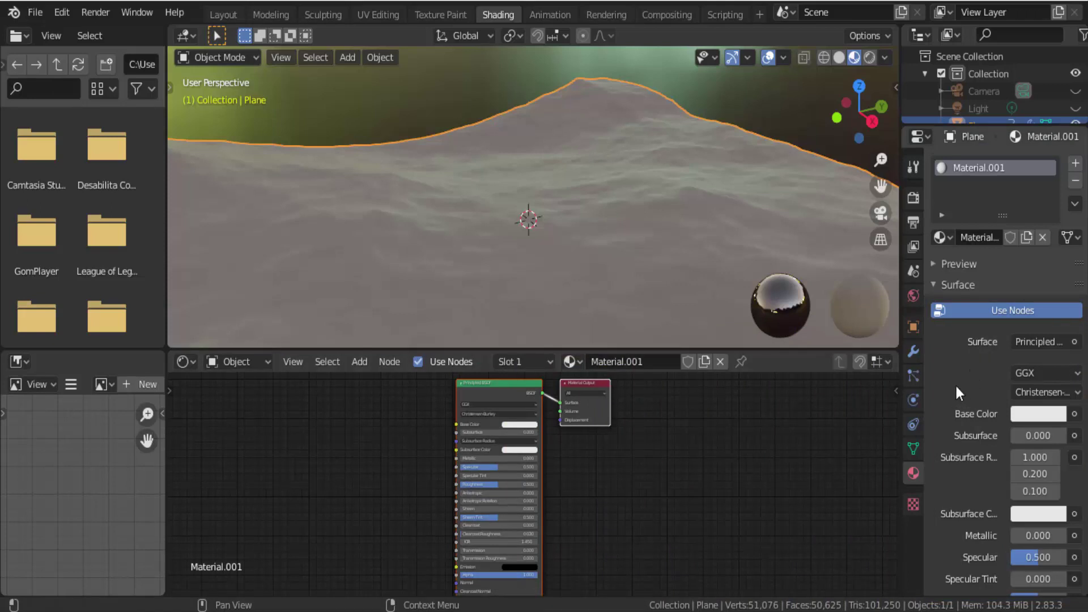
scroll(957, 328, "down", 10)
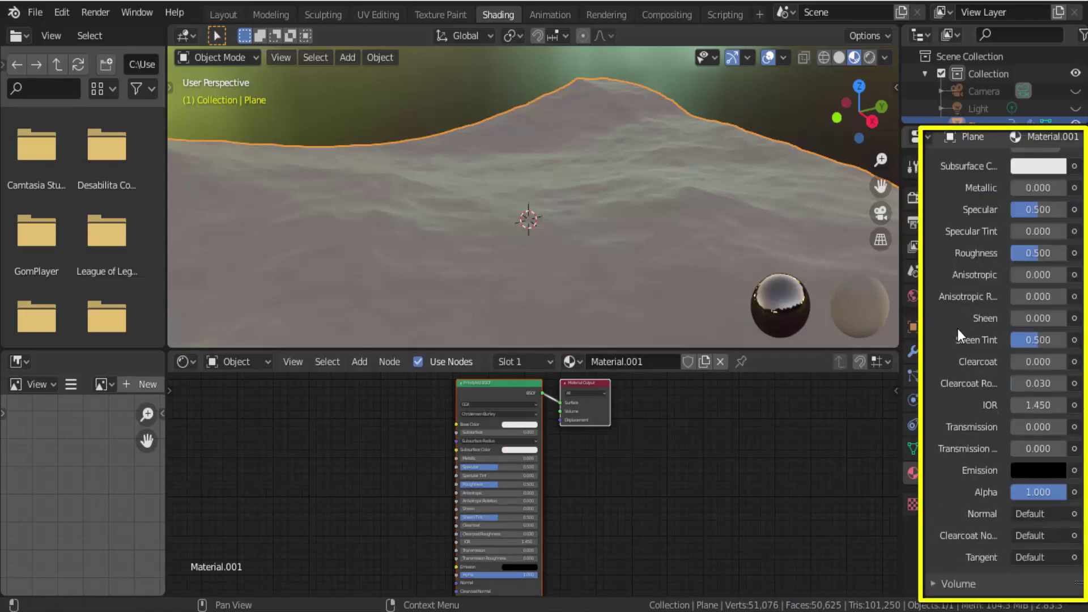
scroll(957, 328, "up", 2)
scroll(958, 328, "up", 6)
scroll(964, 328, "down", 1)
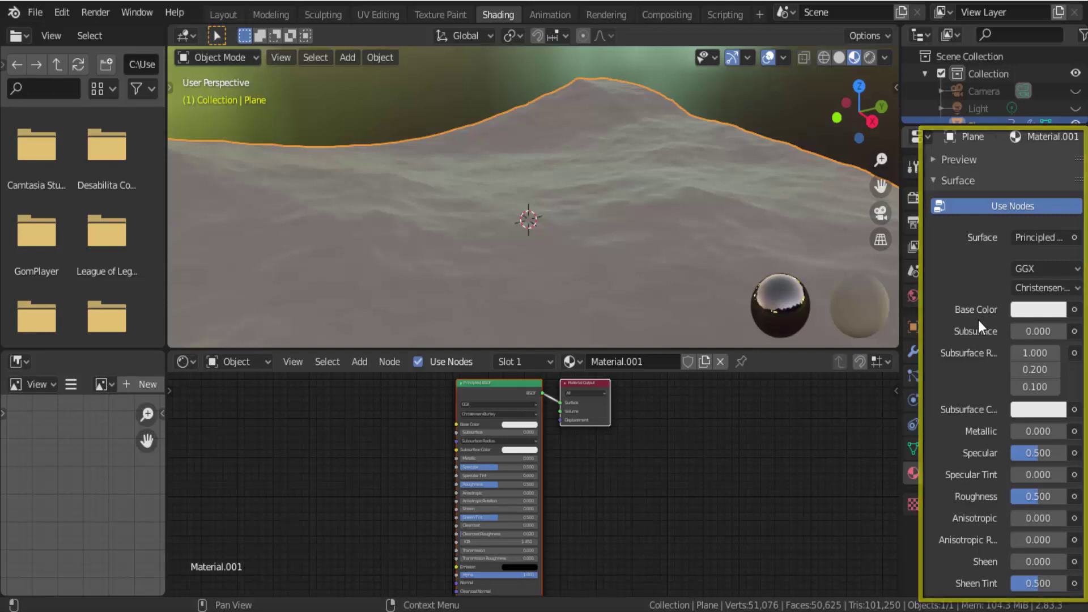
Step: Make the material's base colour blue and lower its roughness to 0
left_click(1039, 310)
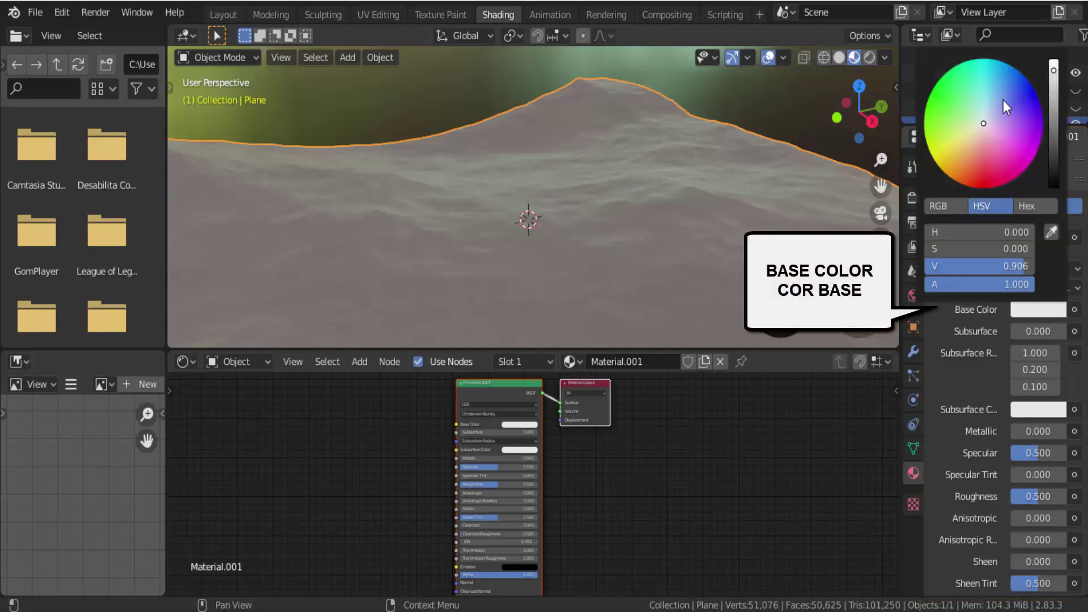
left_click(1010, 81)
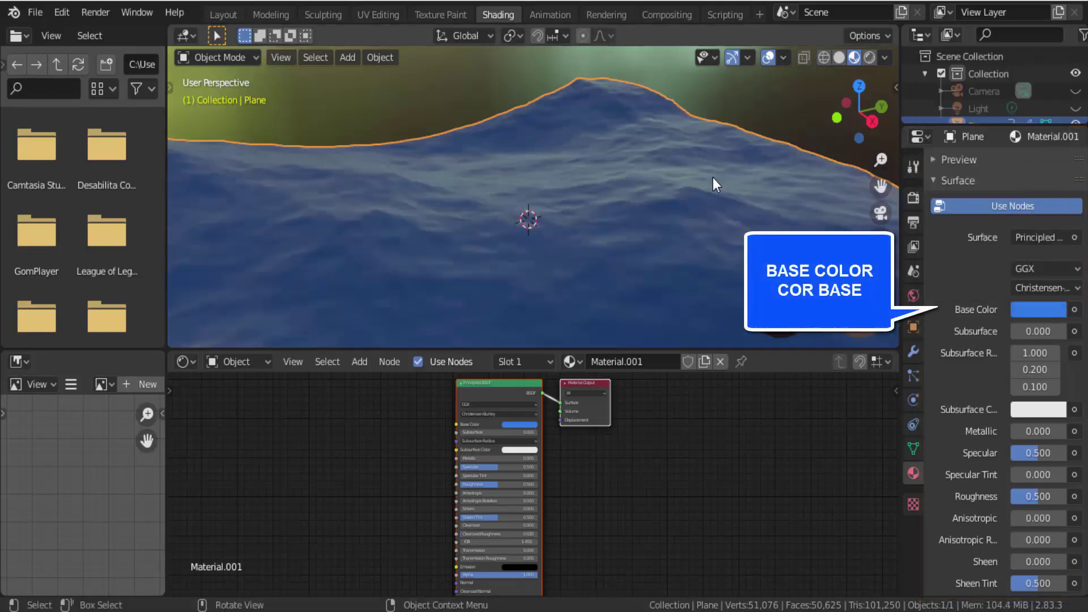
scroll(966, 392, "down", 2)
scroll(966, 392, "down", 3)
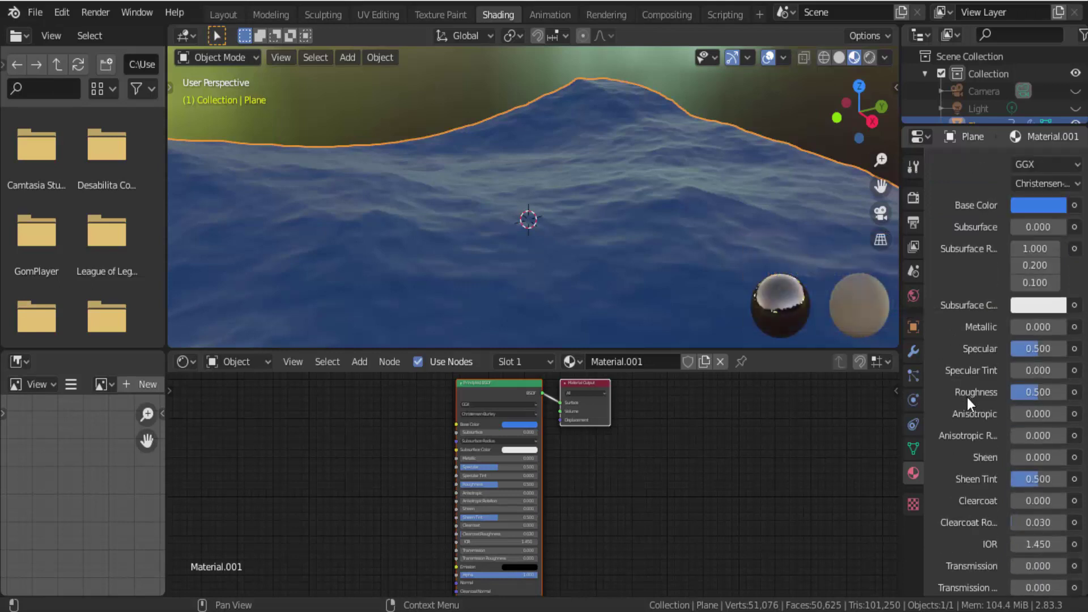
left_click_drag(1036, 392, 979, 406)
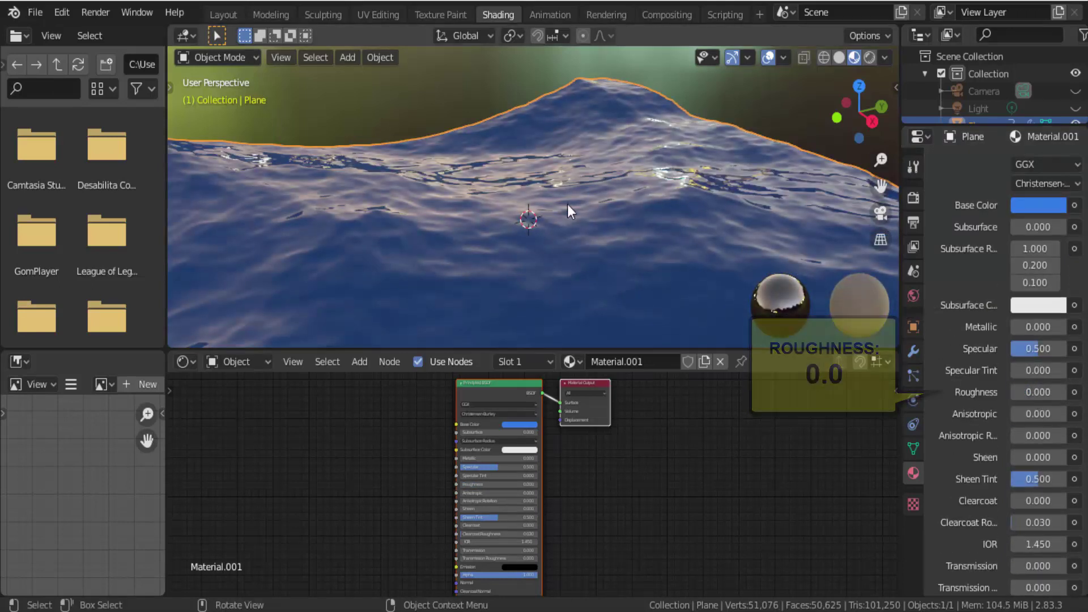
Step: Set Transmission to 1.0 and IOR to 1.350, then play the animation
scroll(978, 408, "down", 7)
scroll(978, 410, "down", 1)
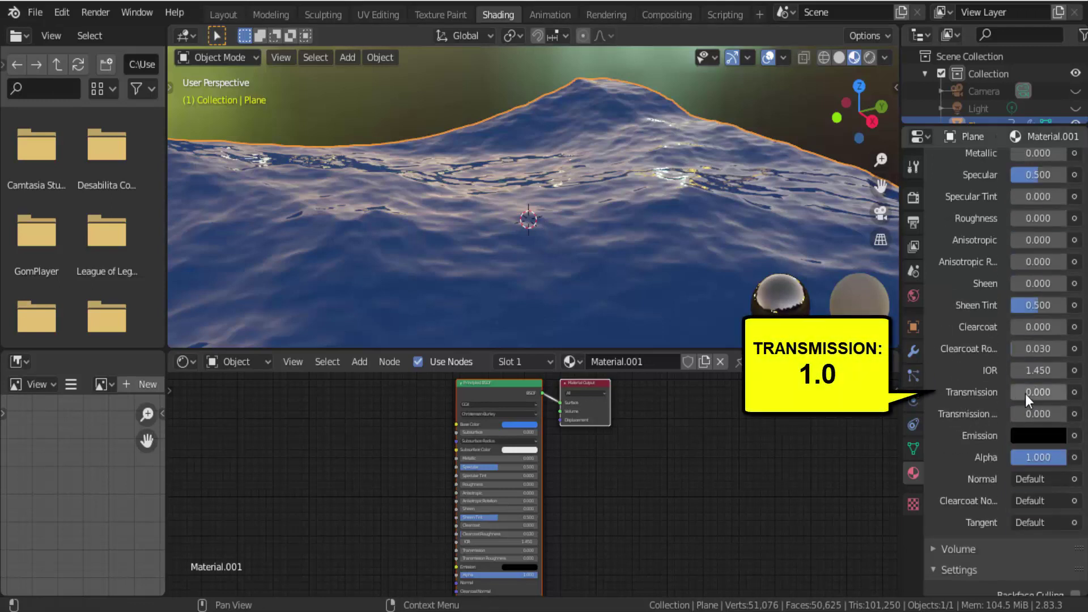
left_click_drag(1025, 393, 1064, 394)
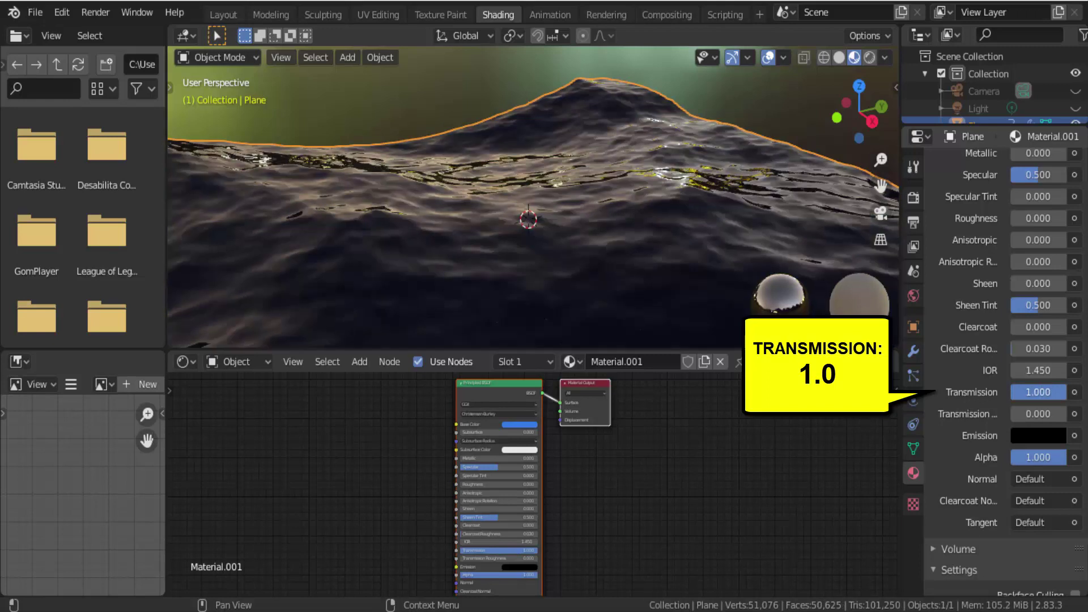
left_click(1037, 370)
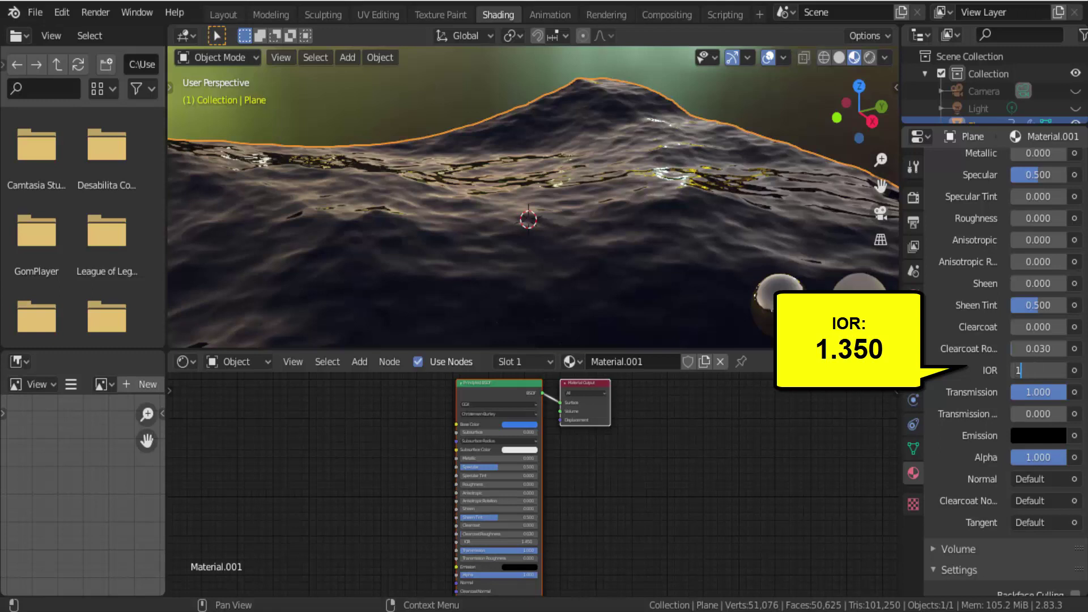
type(".35")
key("Return")
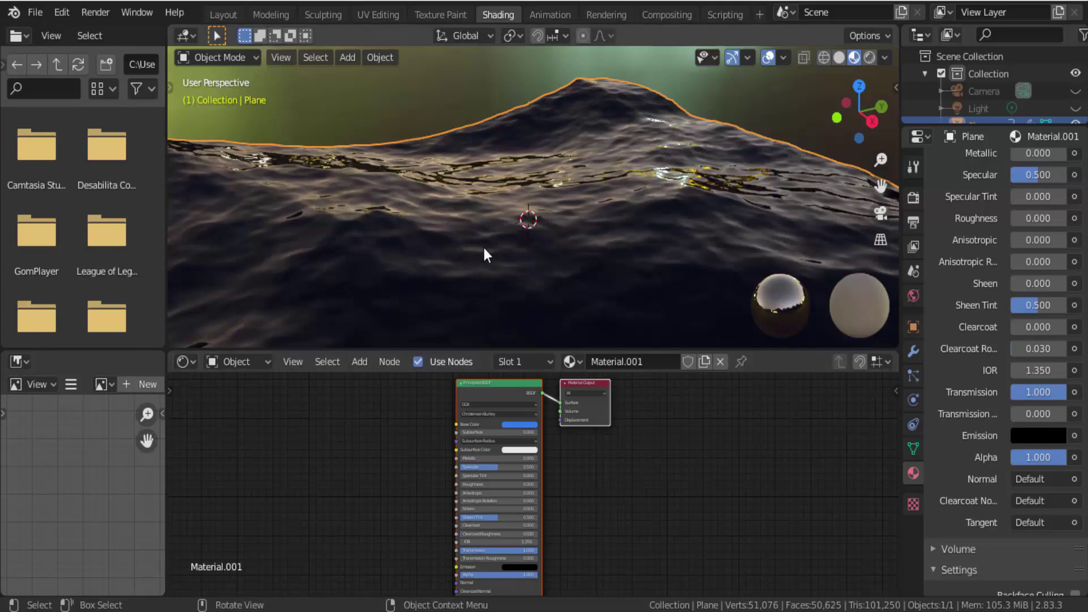
key("space")
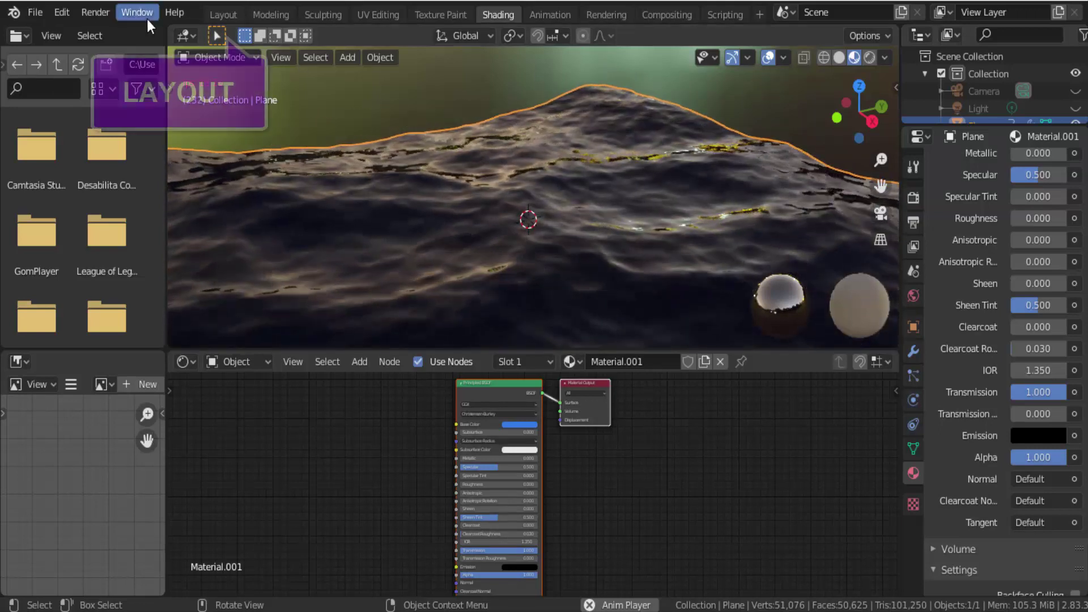
Step: Return to Layout, show the ocean in Rendered shading, and stop playback at frame 1
left_click(222, 14)
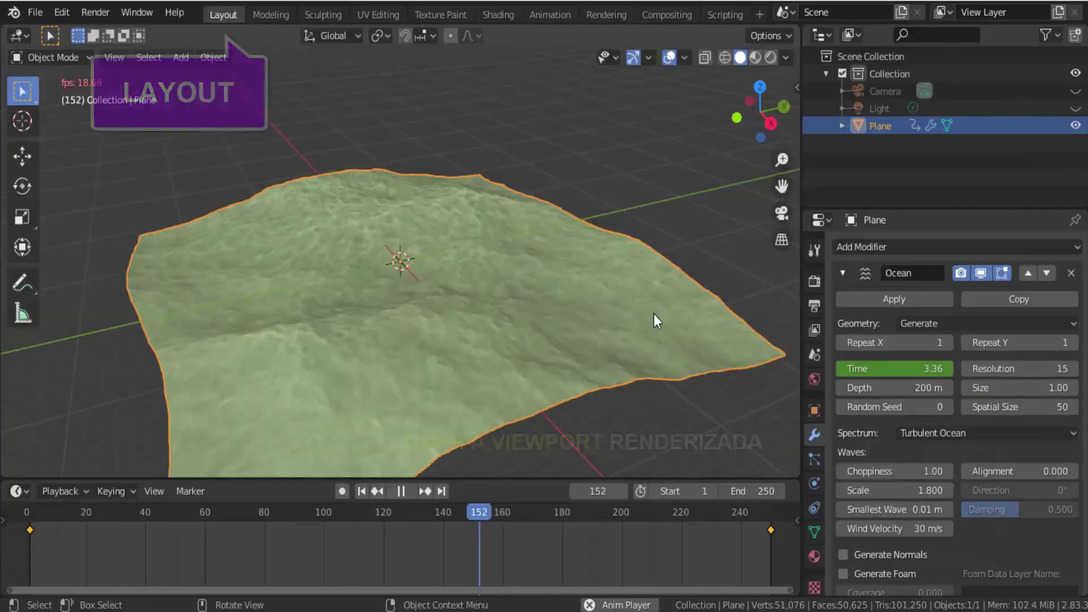
left_click(769, 60)
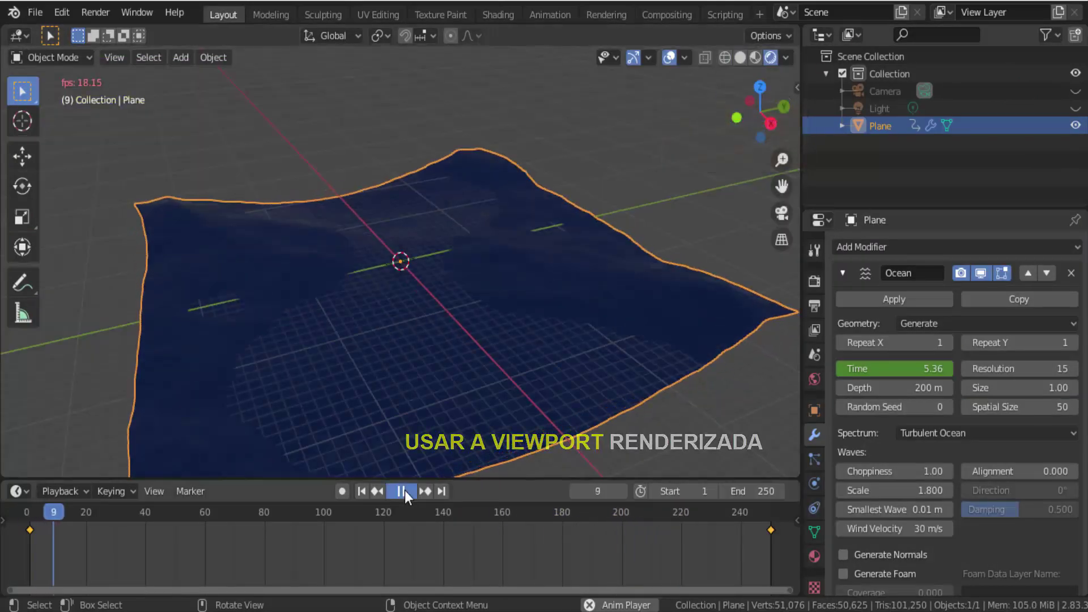
left_click(405, 491)
left_click(362, 491)
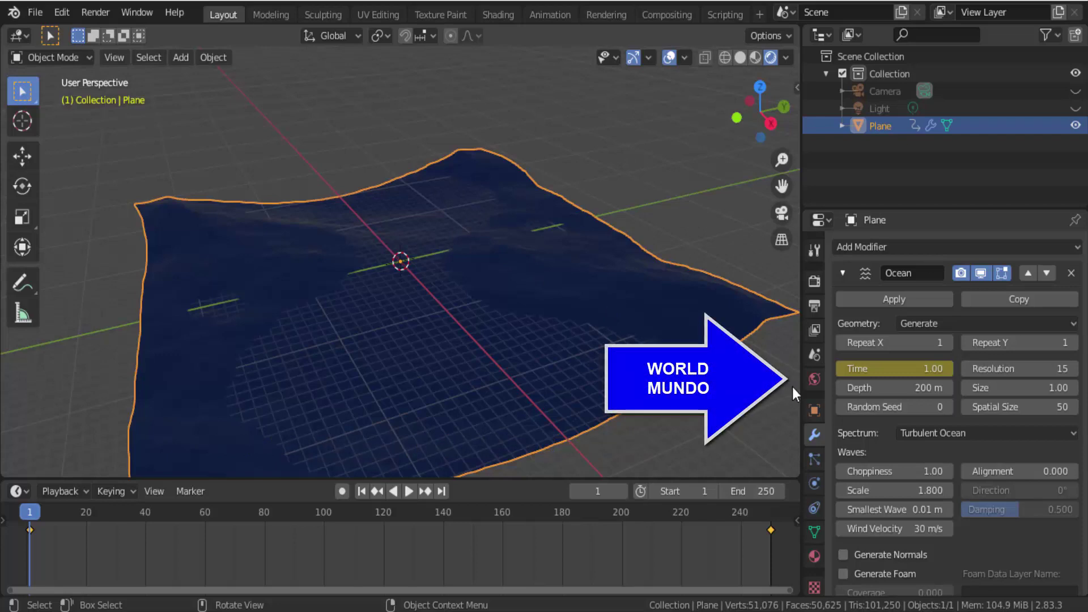
Step: Drive the World Color with an Environment Texture and bring up its image browser
left_click(813, 381)
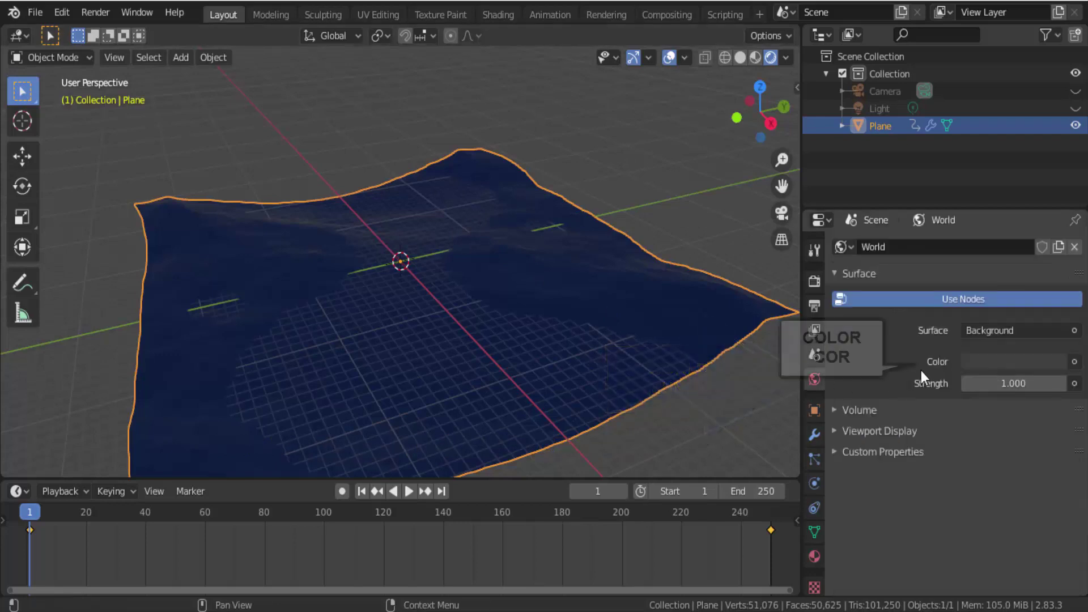
left_click(1074, 362)
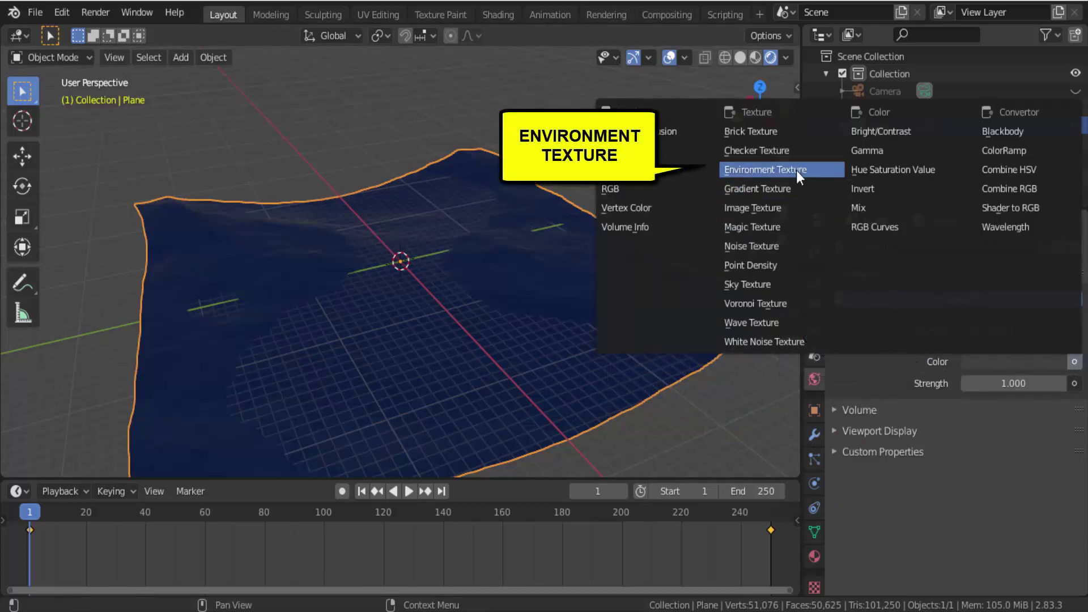
left_click(763, 167)
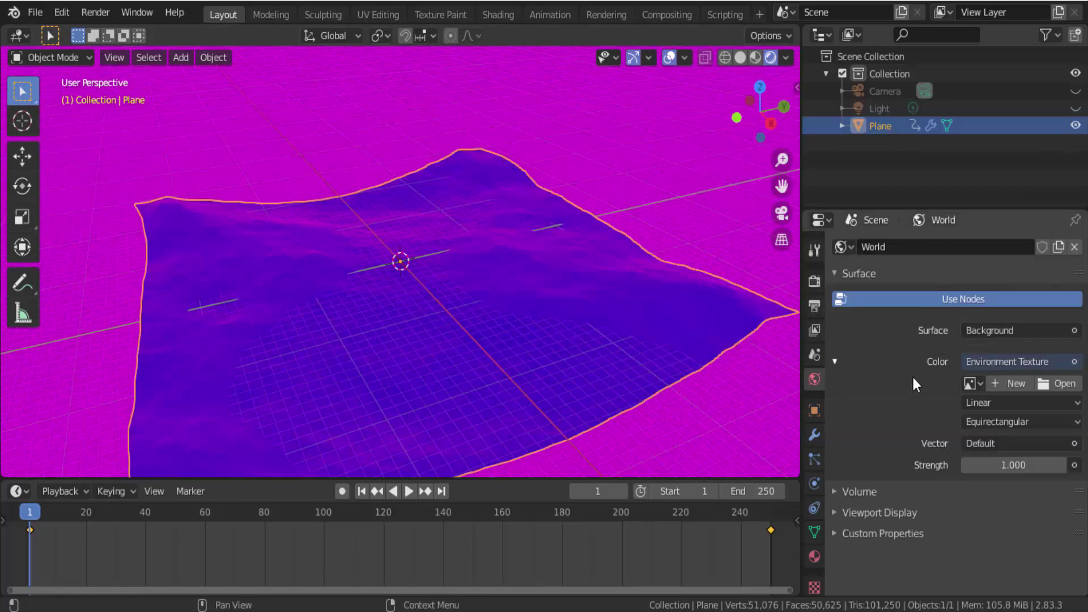
left_click(1046, 386)
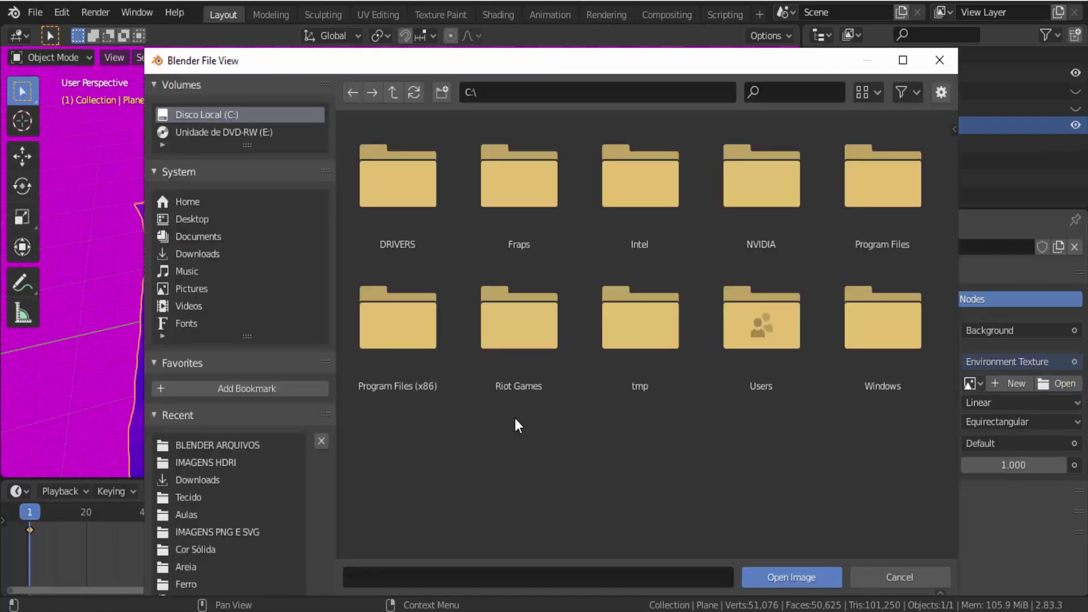
Step: Load derelict_overpass_2k.hdr from the IMAGENS HDRI folder as the world environment image
left_click(220, 464)
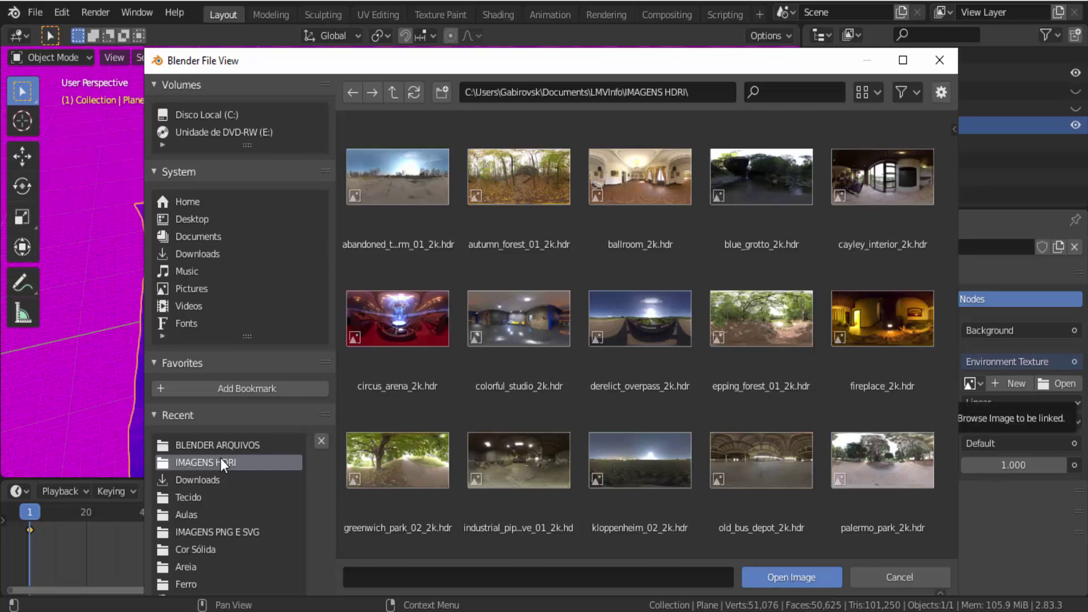
left_click(651, 325)
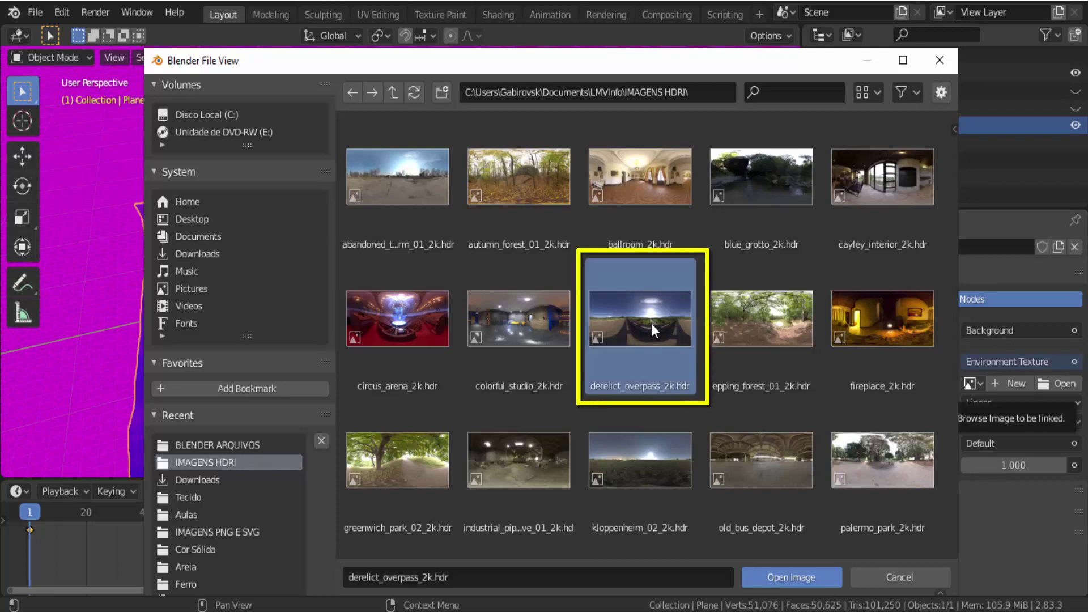
left_click(773, 573)
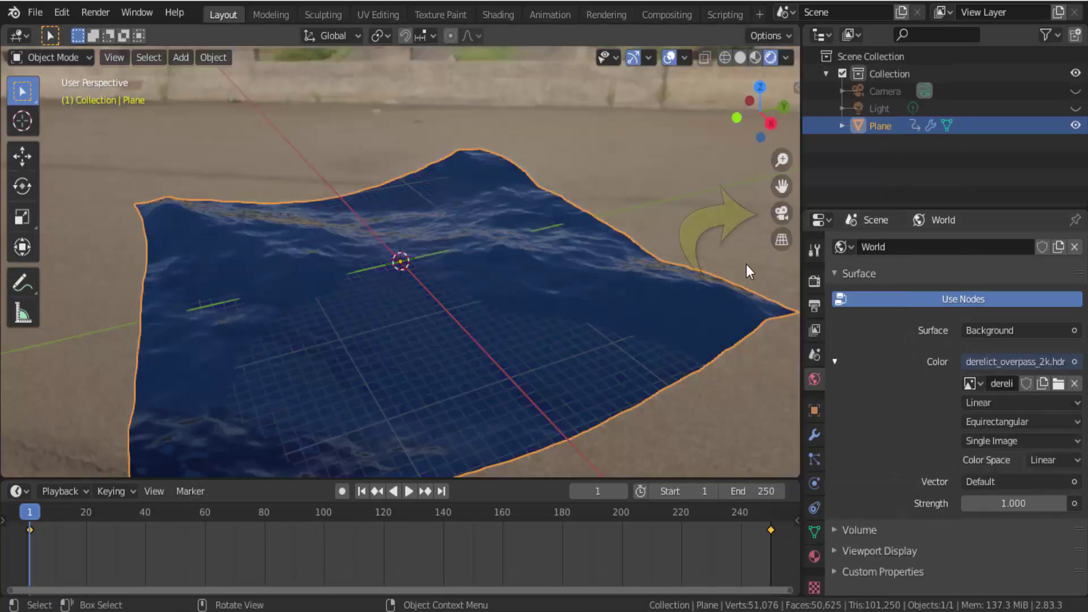
Step: View the ocean through the scene camera, preview the waves, and rewind to frame 1
left_click(780, 213)
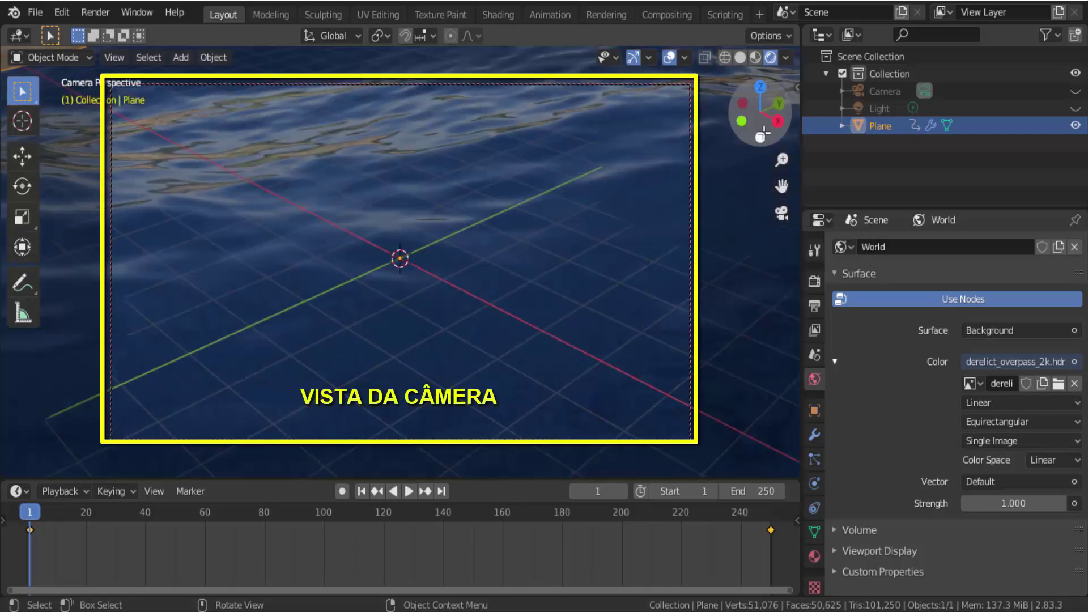
left_click_drag(758, 133, 762, 135)
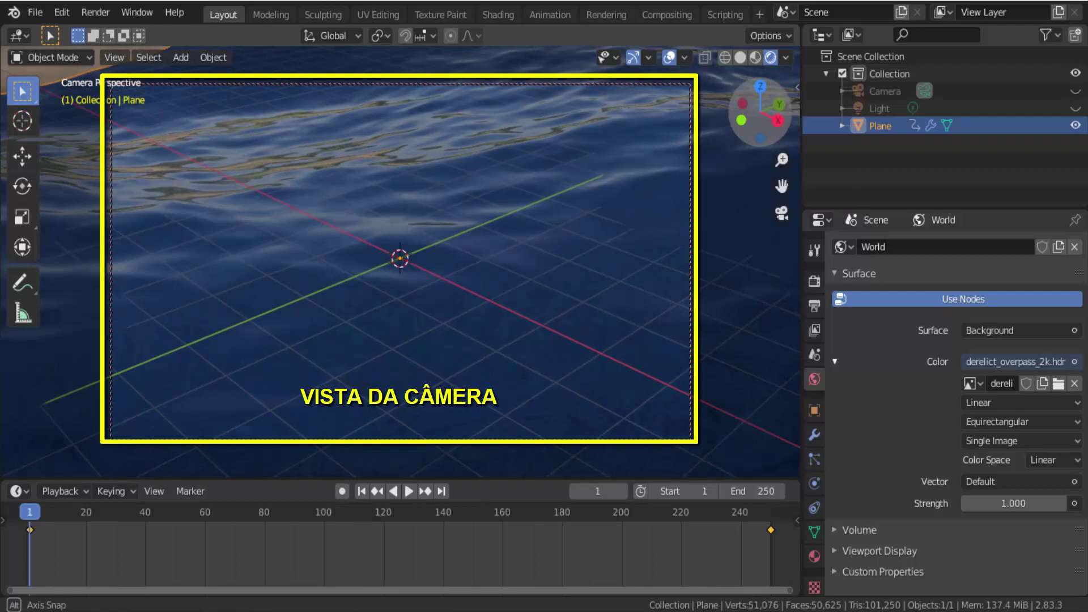
left_click(409, 492)
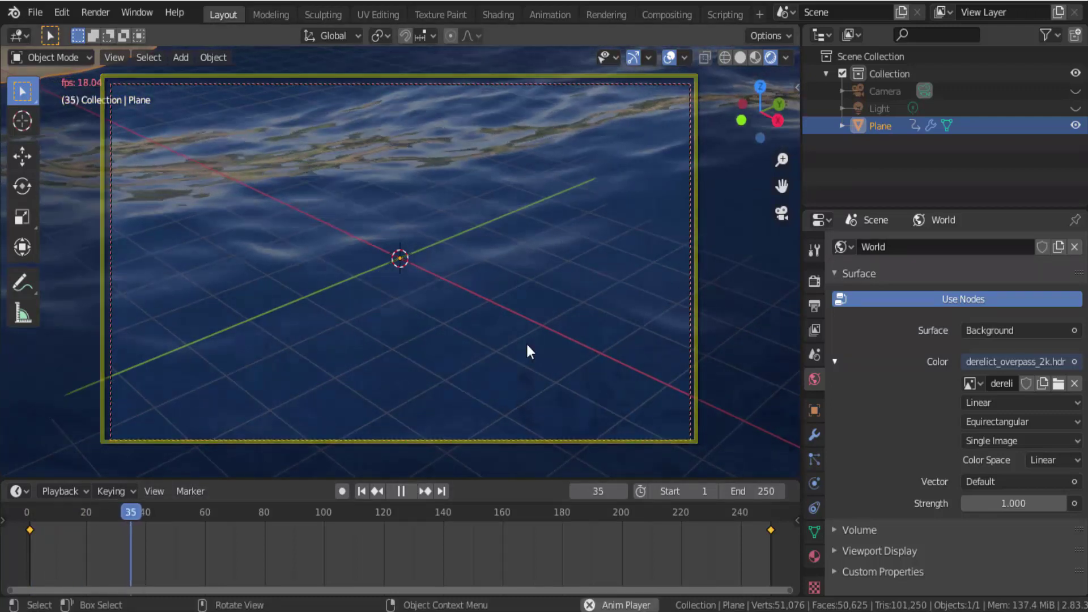
left_click(402, 490)
left_click(363, 491)
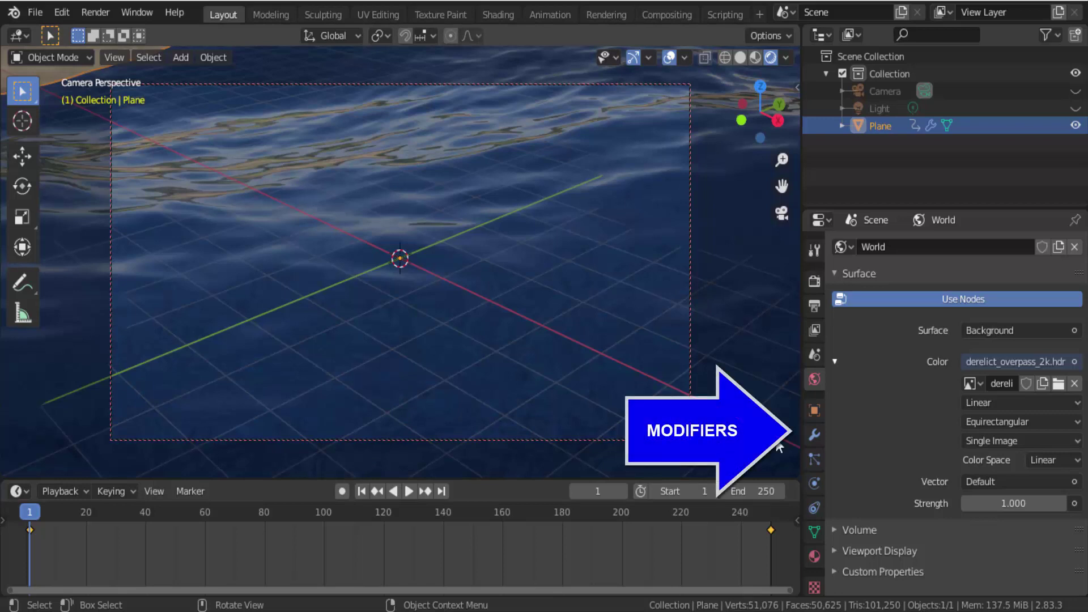
Step: Set the Ocean modifier Resolution to 30, preview the animation, and return to frame 1
left_click(815, 435)
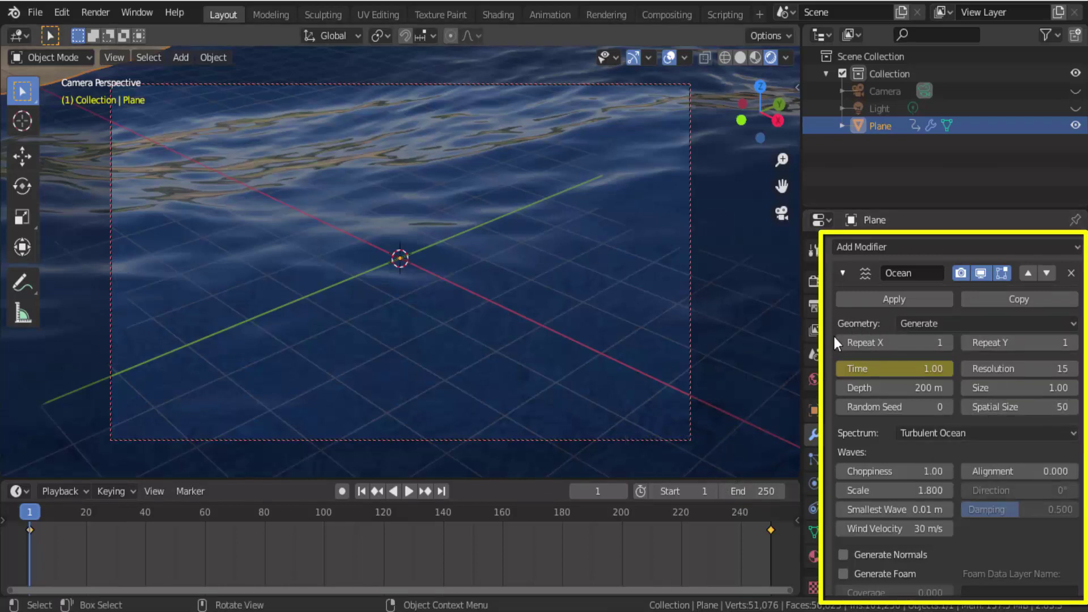
left_click(1018, 368)
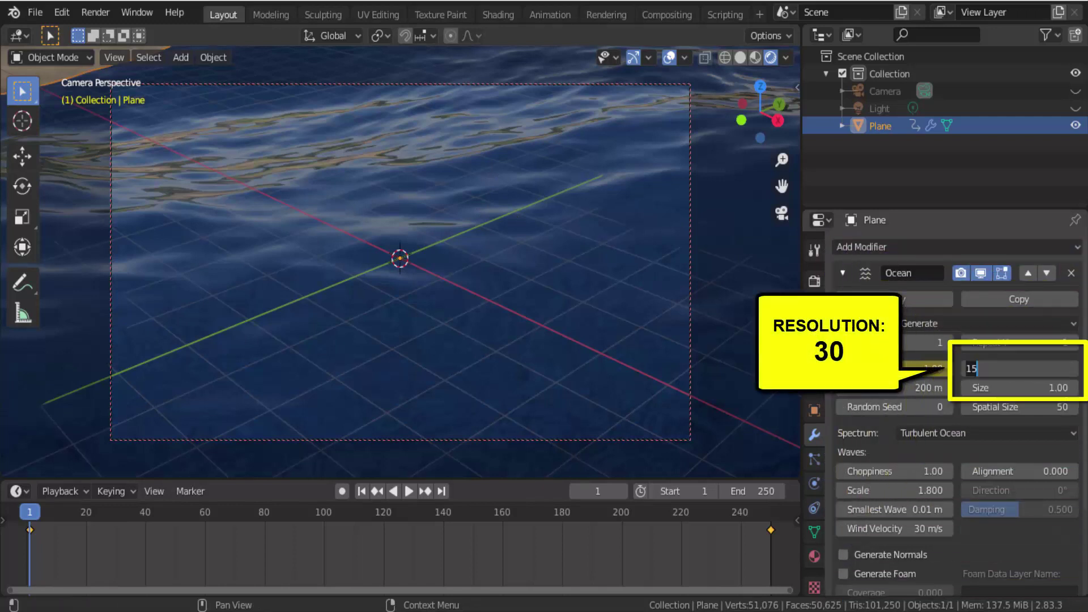
type("30")
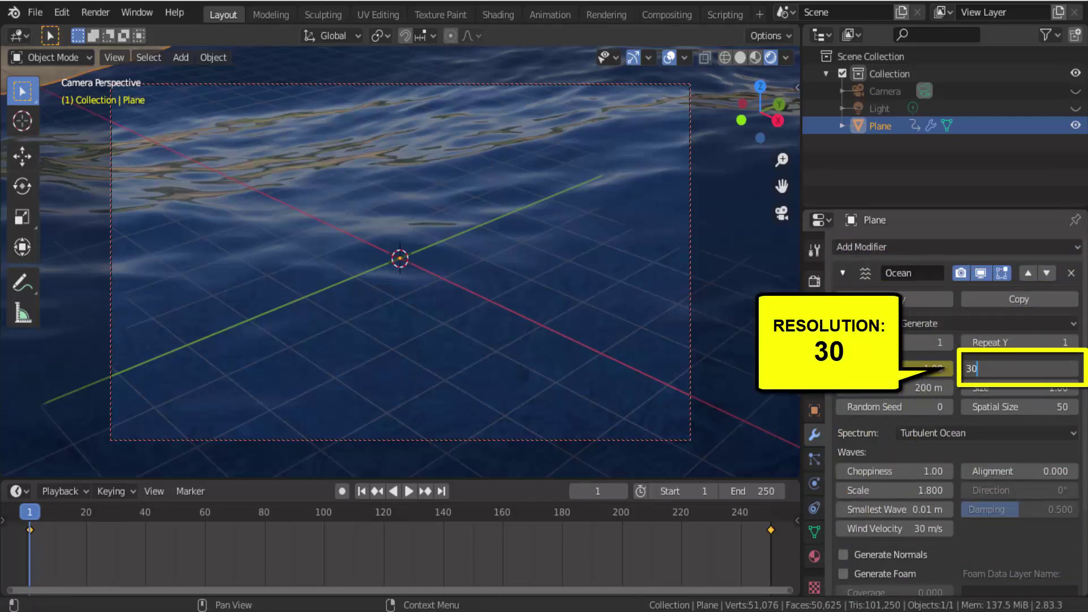
key("Return")
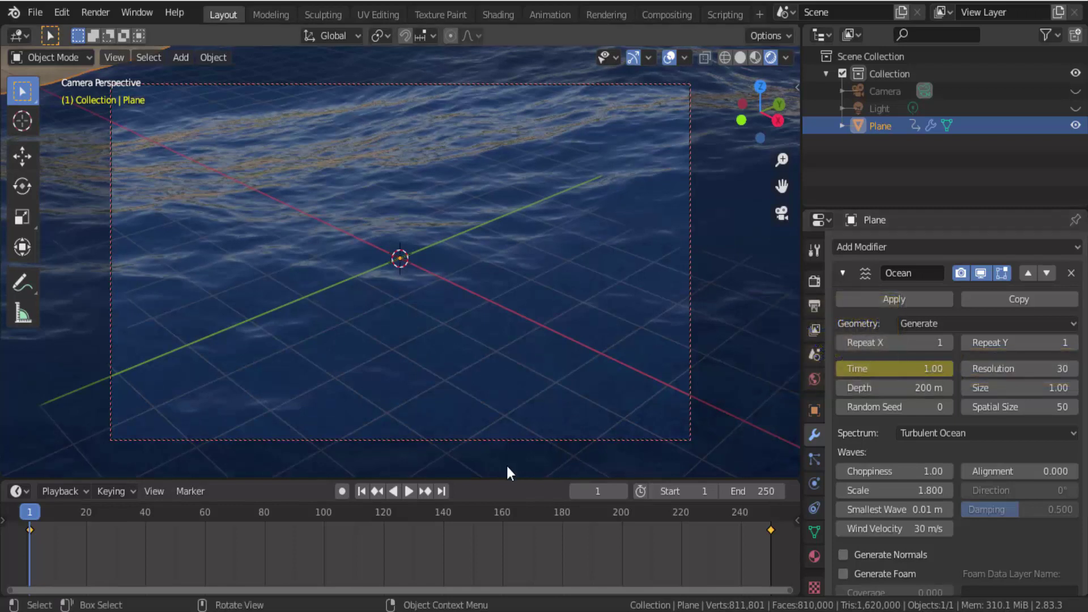
left_click(410, 492)
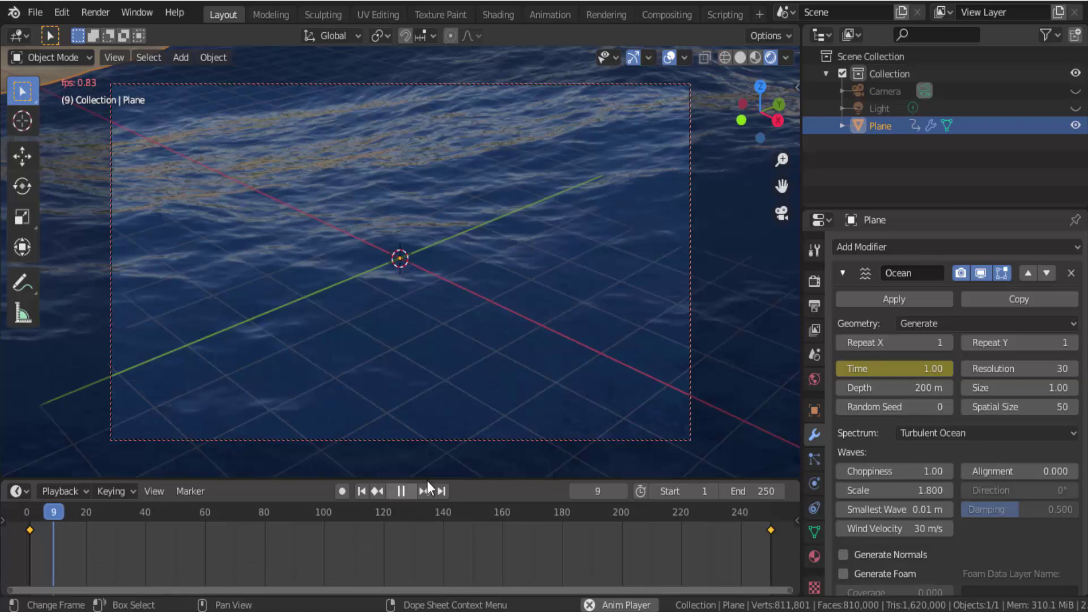
key("space")
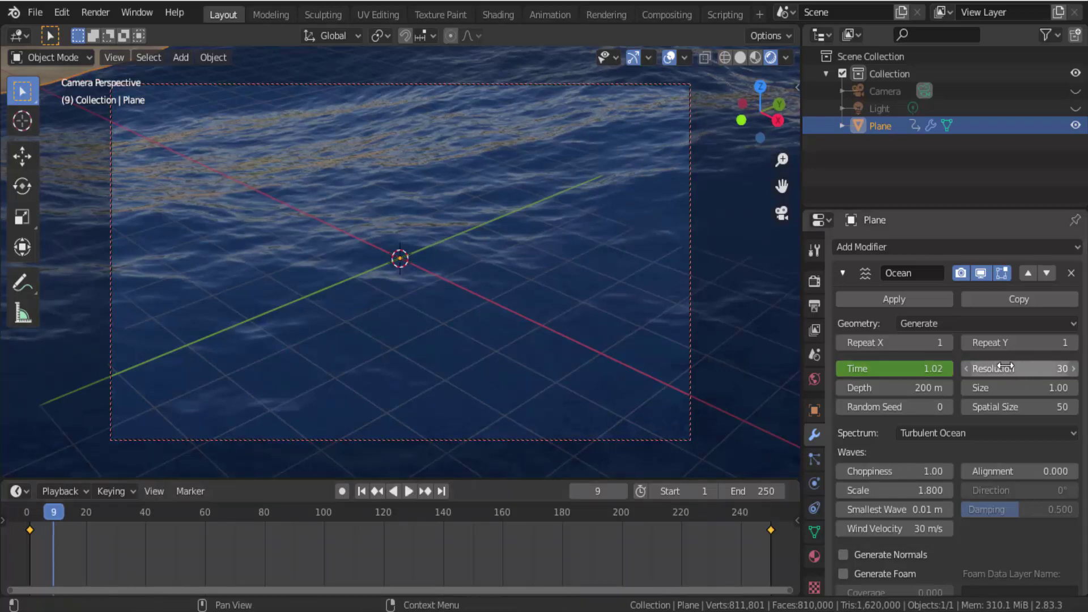
left_click(360, 491)
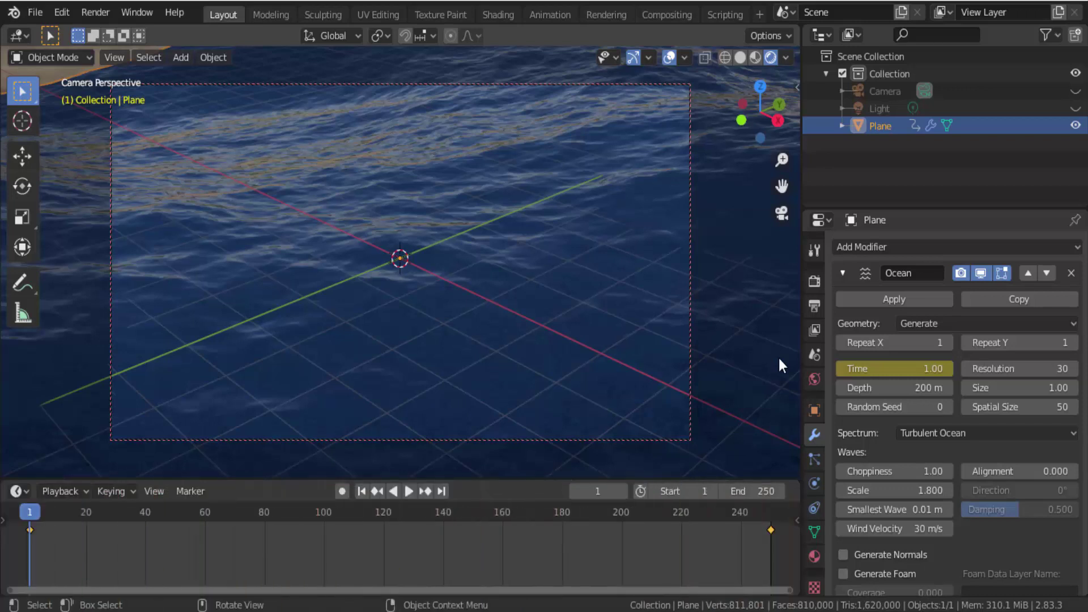
Step: Switch the viewport to solid shading and scroll down to the Ocean modifier's foam settings
left_click(745, 58)
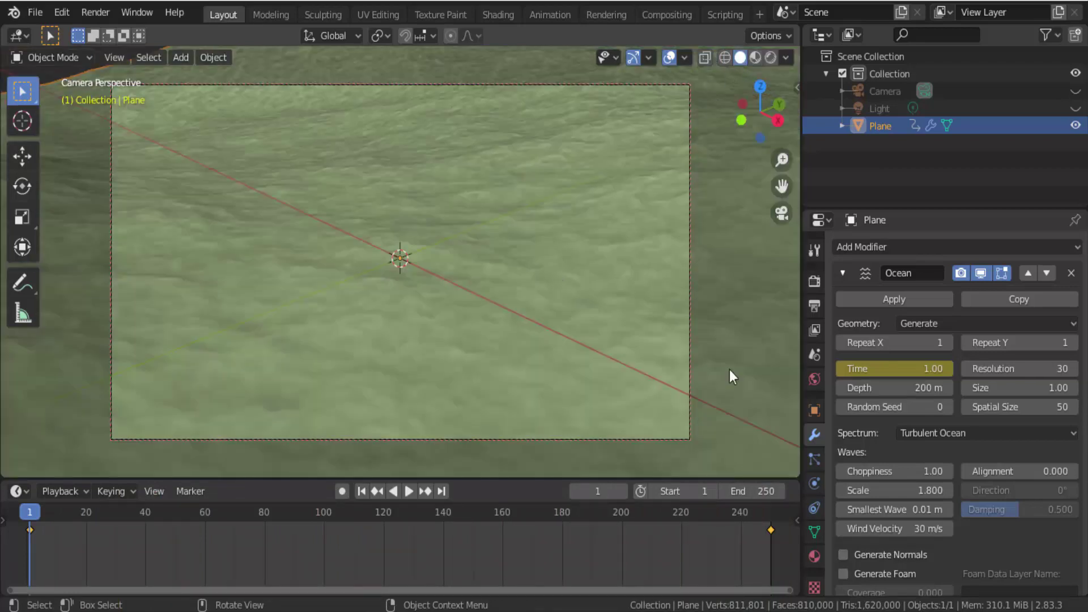
scroll(882, 426, "down", 2)
scroll(882, 426, "down", 1)
scroll(882, 426, "down", 2)
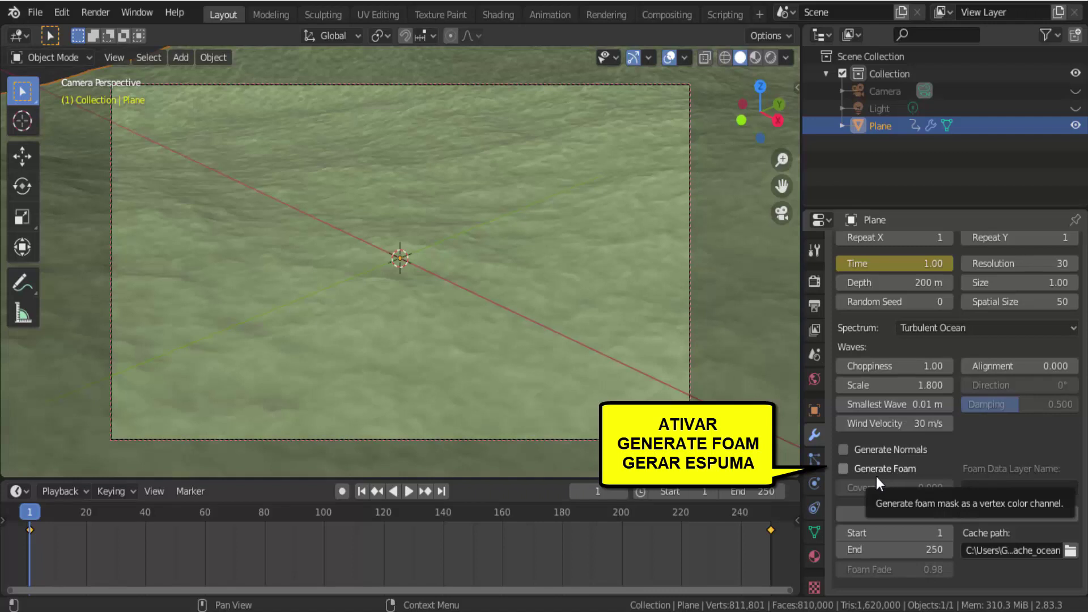
Step: Enable foam generation on the Ocean modifier with Coverage 0.3
left_click(844, 469)
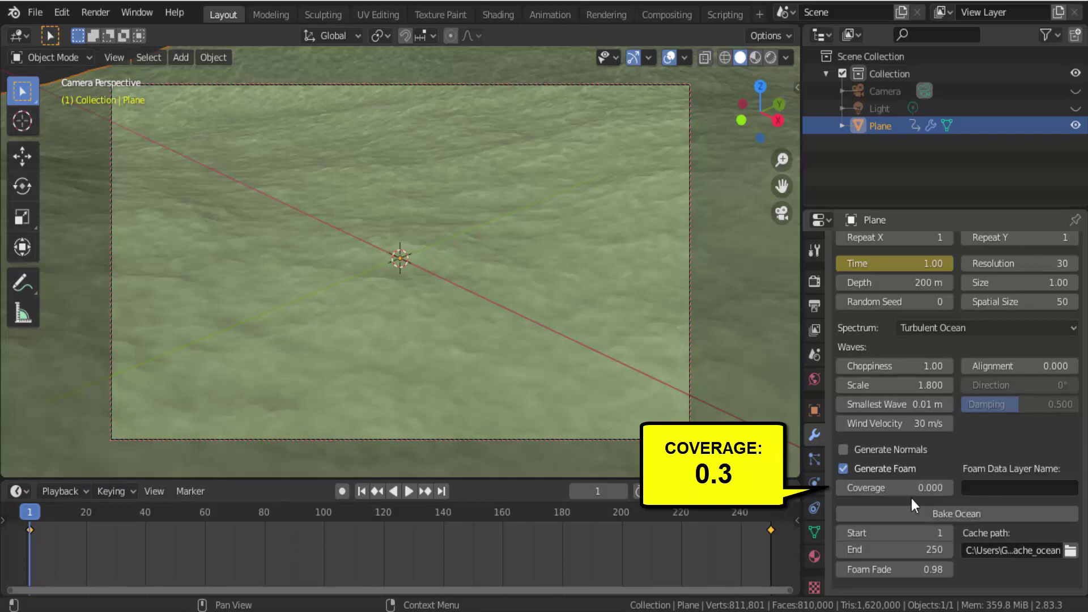
left_click(871, 494)
type("0.0")
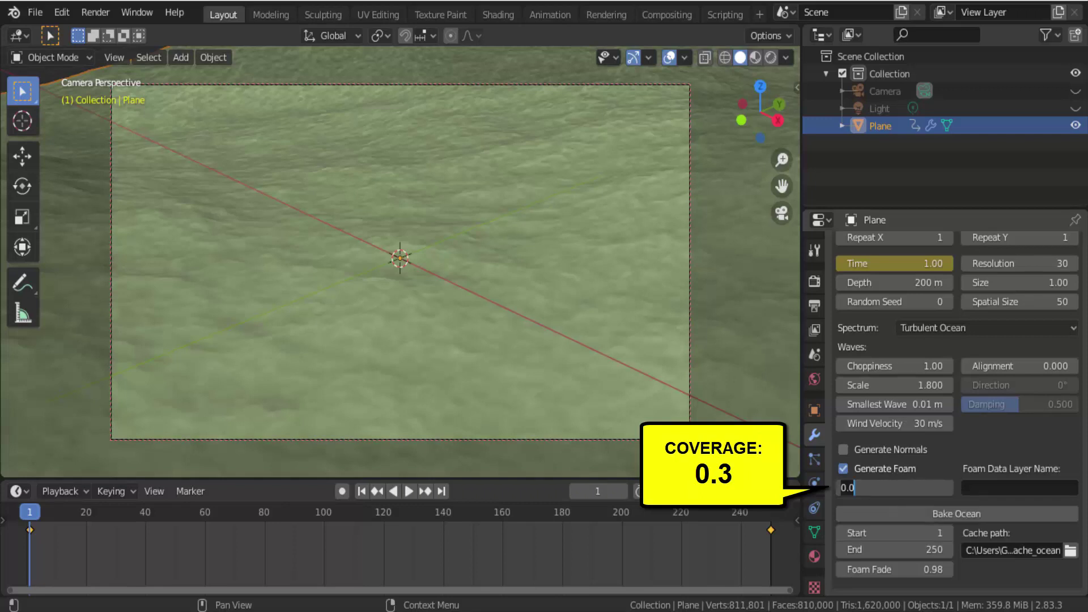
key("BackSpace")
key("BackSpace")
key("BackSpace")
type("0.3")
key("Return")
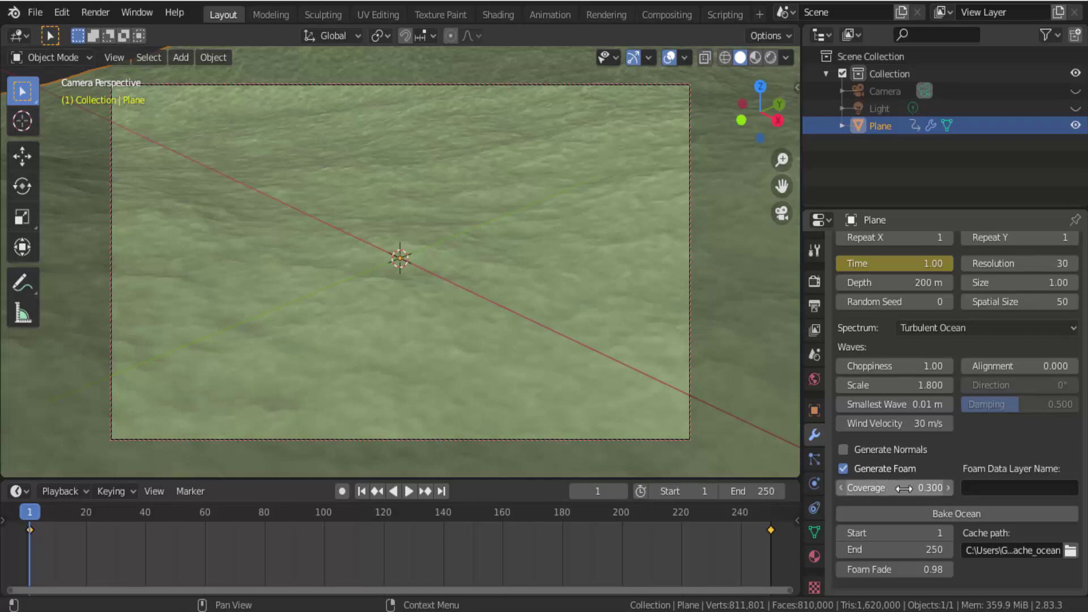
Step: Name the foam data layer 'espuma' and make the timeline area taller
left_click(978, 486)
type("e")
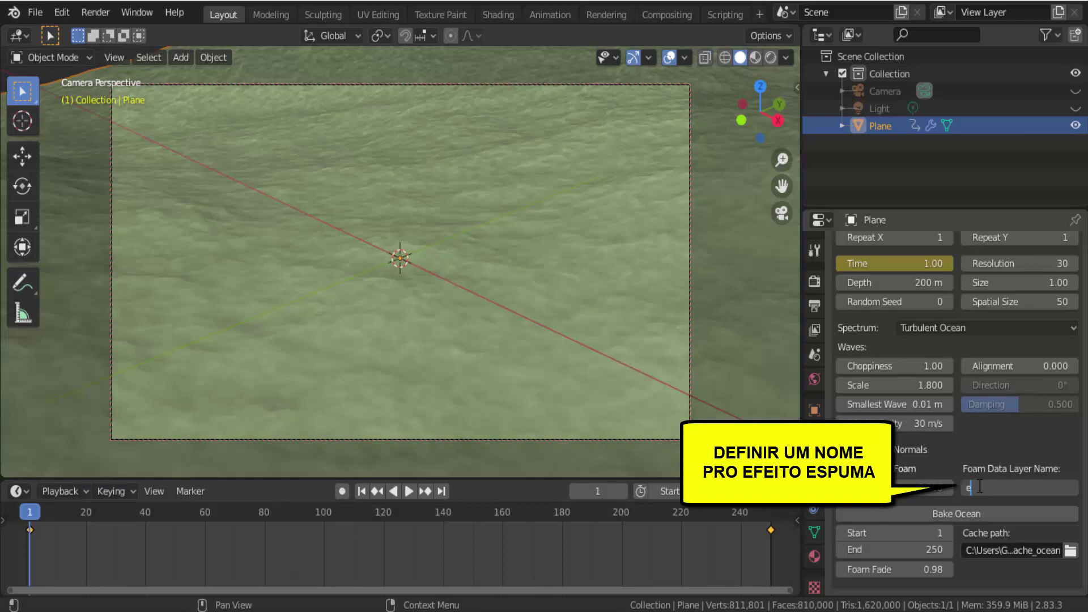
type("spuma")
key("Return")
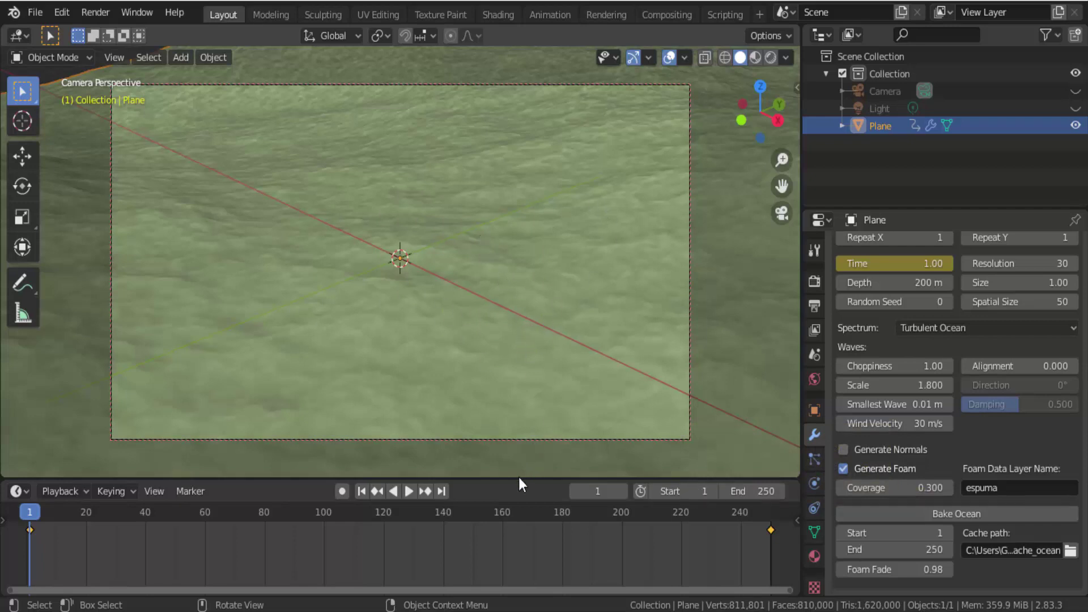
mouse_move(519, 479)
left_mouse_down()
mouse_move(532, 289)
mouse_move(532, 303)
left_mouse_up()
Step: Turn the timeline area into a Shader Editor and move Material Output to the right
left_click(25, 318)
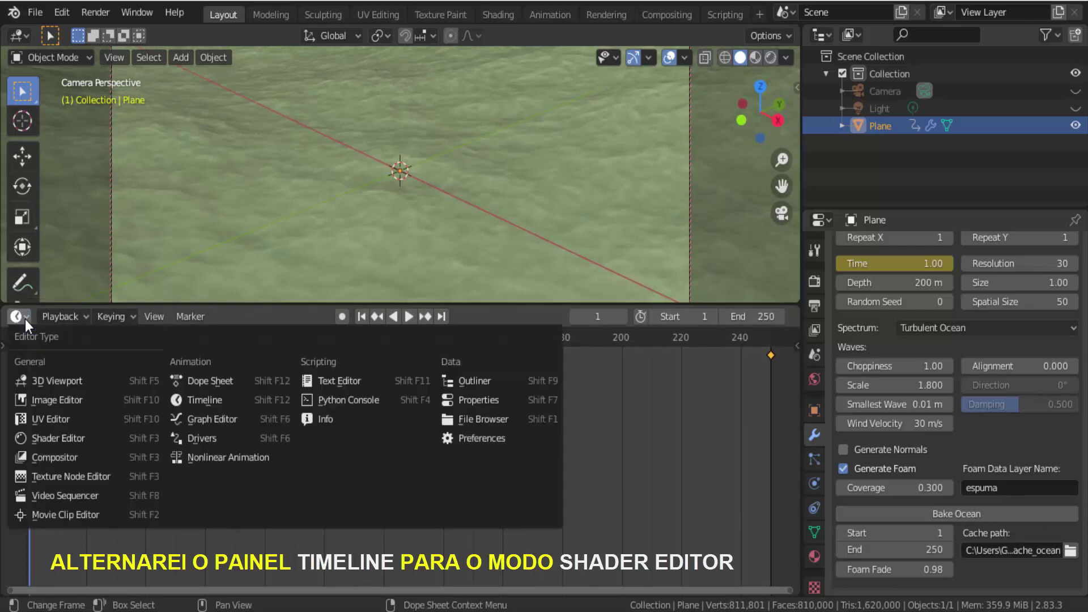
left_click(59, 440)
scroll(301, 353, "up", 3)
mouse_move(301, 352)
left_mouse_down()
mouse_move(363, 366)
mouse_move(521, 351)
left_mouse_up()
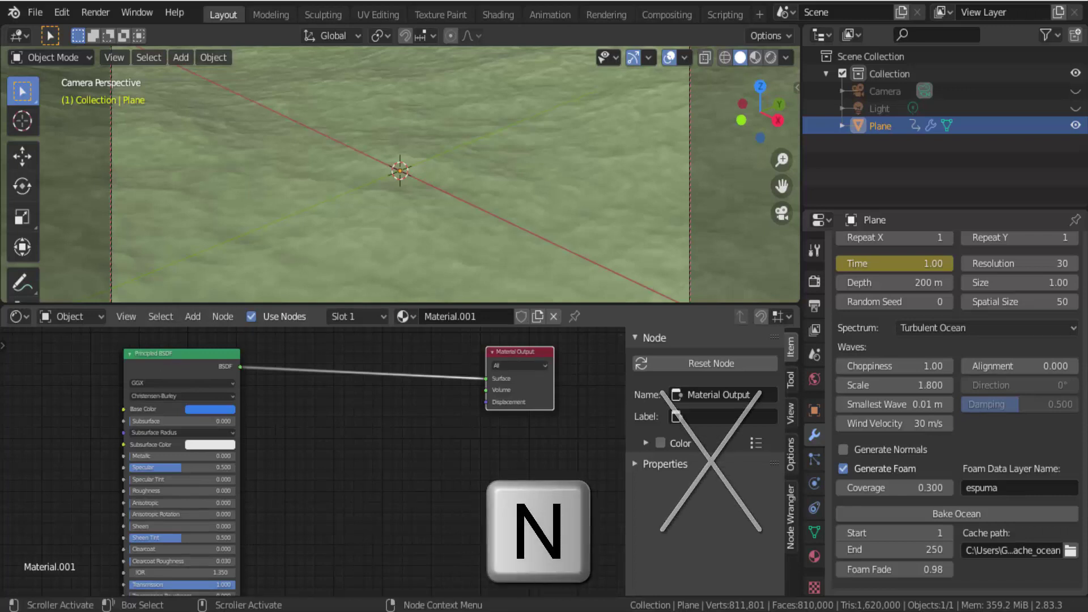
Step: Hide the sidebar, spread Principled BSDF and Material Output apart, and use Rendered shading
key("n")
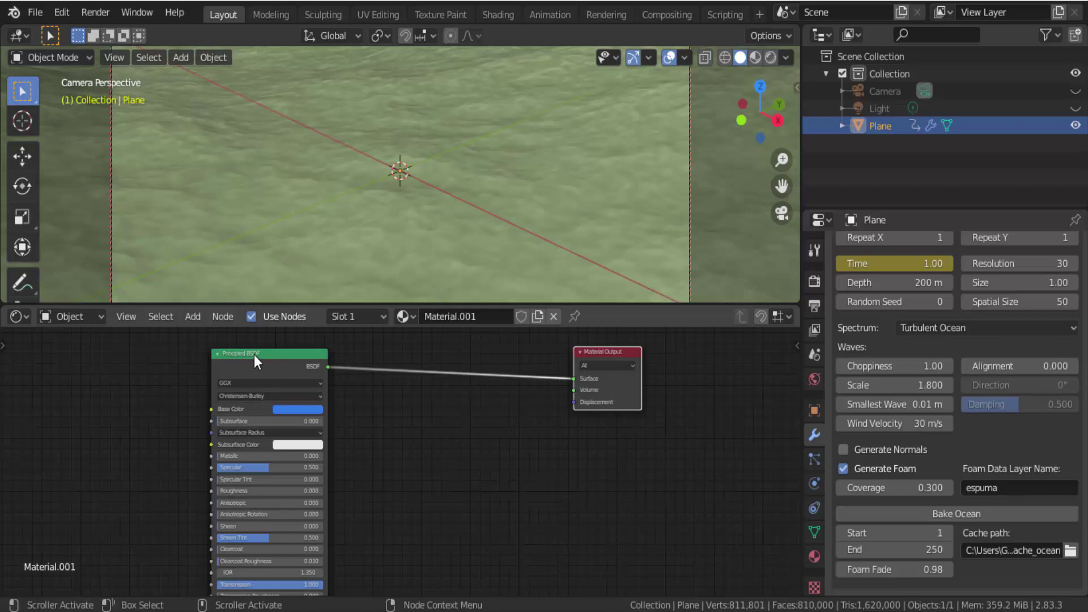
left_click_drag(254, 355, 149, 358)
left_click(620, 357)
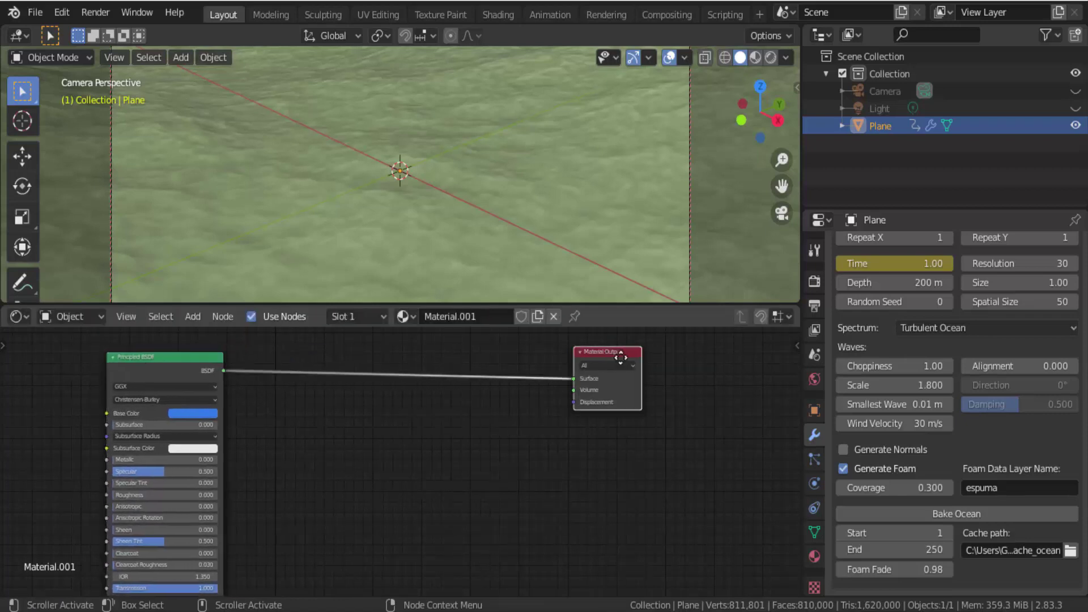
left_click_drag(620, 357, 681, 358)
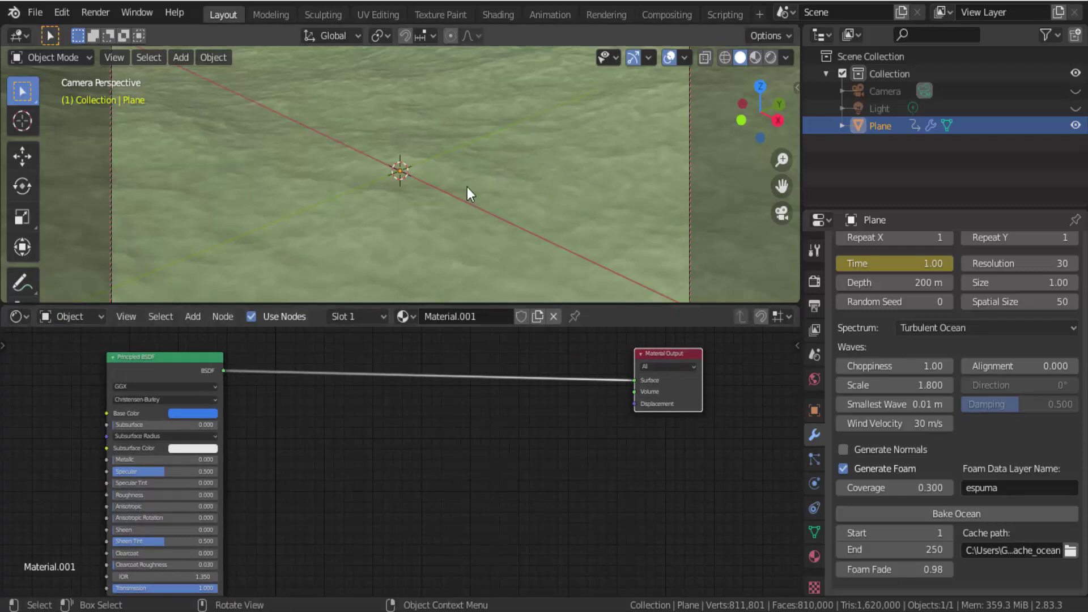
left_click(772, 61)
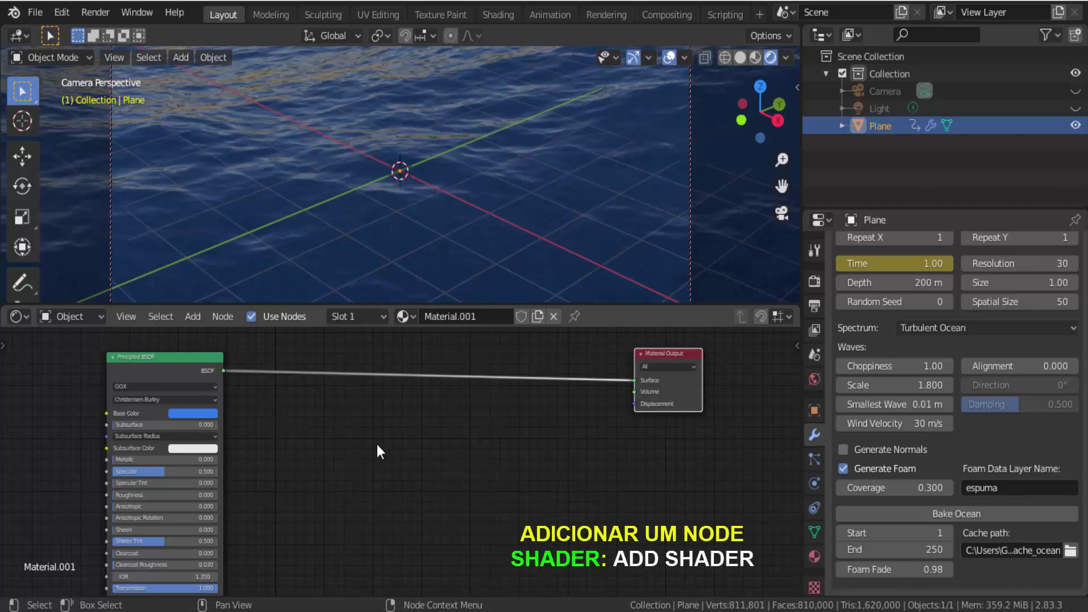
Step: Drop an Add Shader node onto the link from Principled BSDF to Material Output
left_click(194, 317)
mouse_move(218, 396)
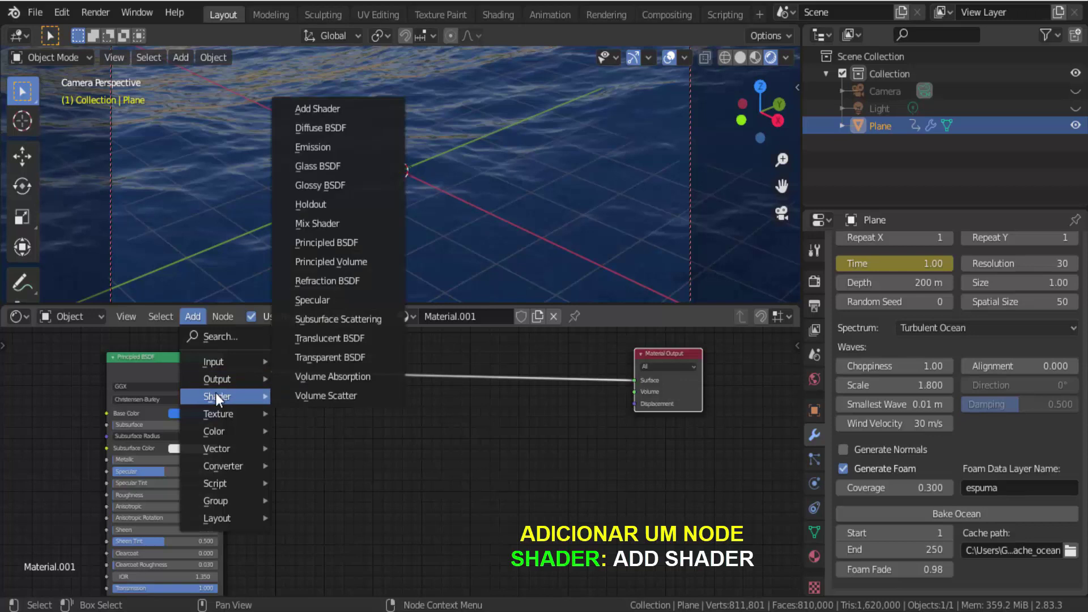
left_click(349, 108)
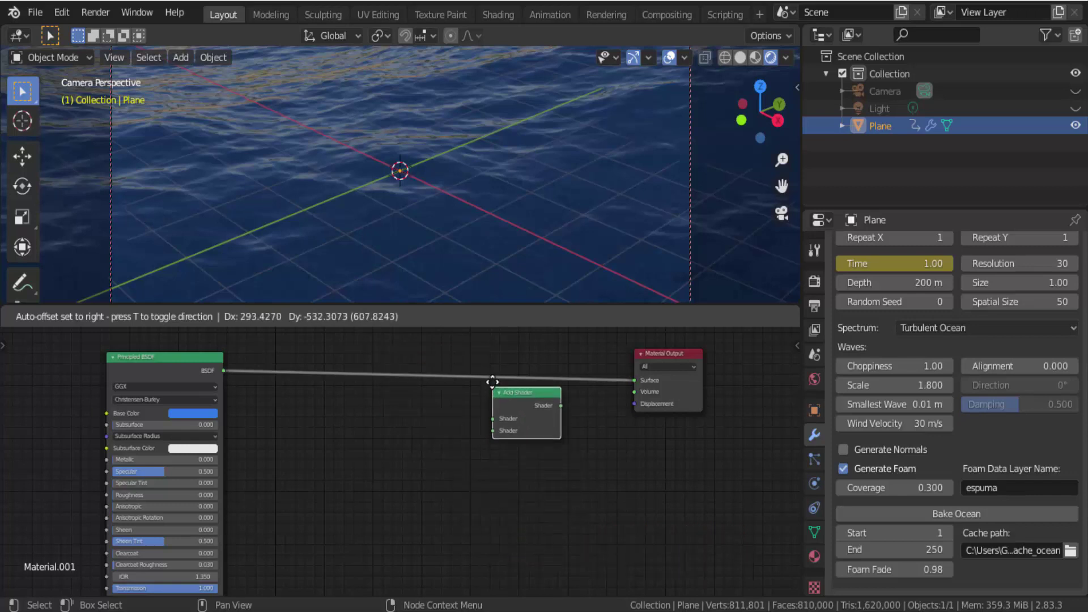
left_click(487, 363)
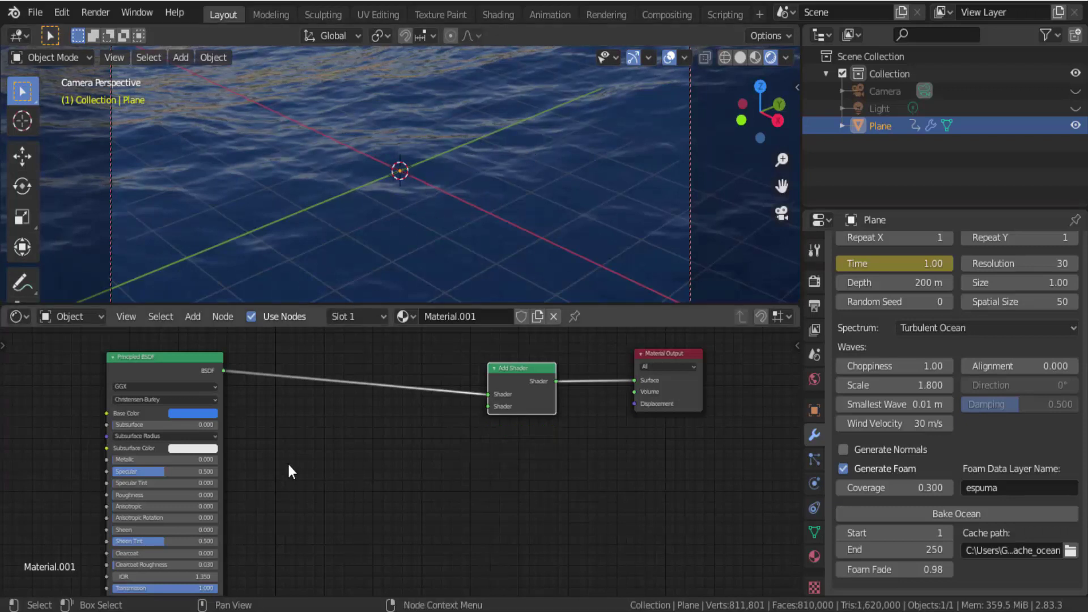
Step: Add an unconnected Emission node and position it below the Add Shader node
left_click(193, 315)
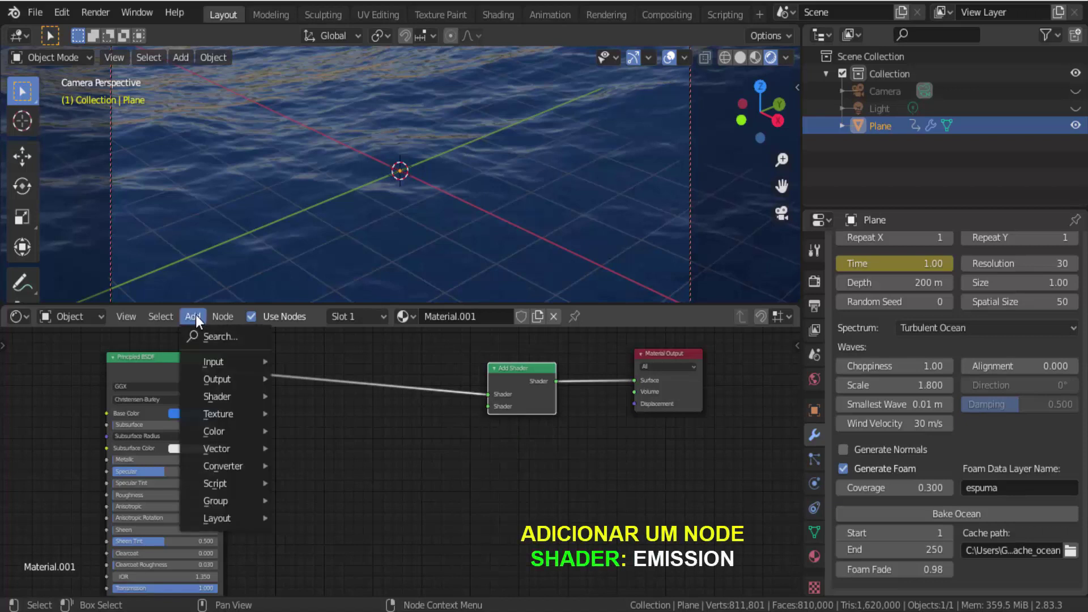
mouse_move(218, 396)
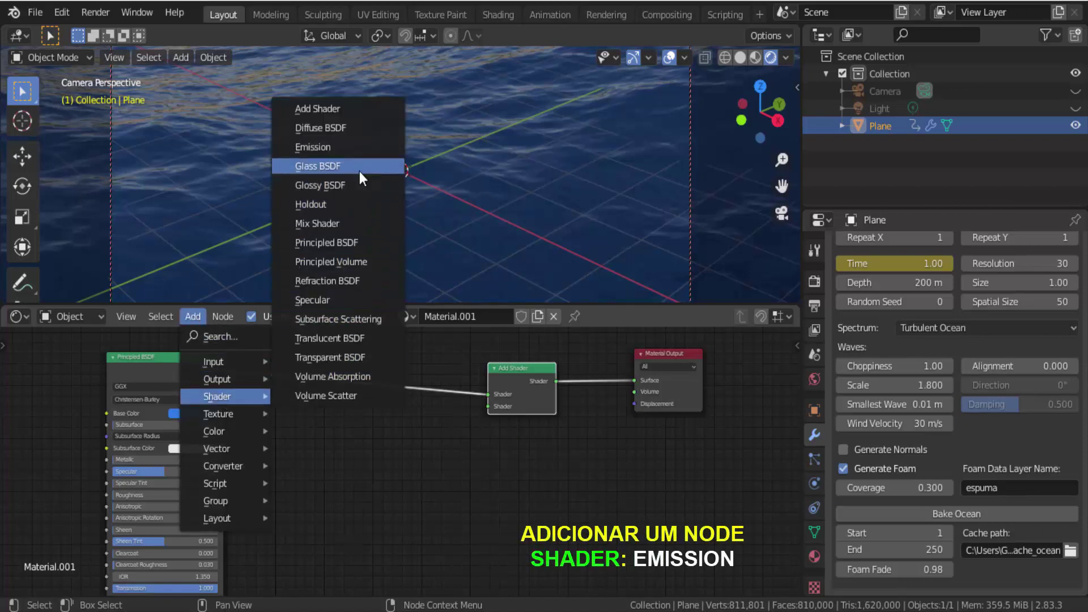
left_click(313, 147)
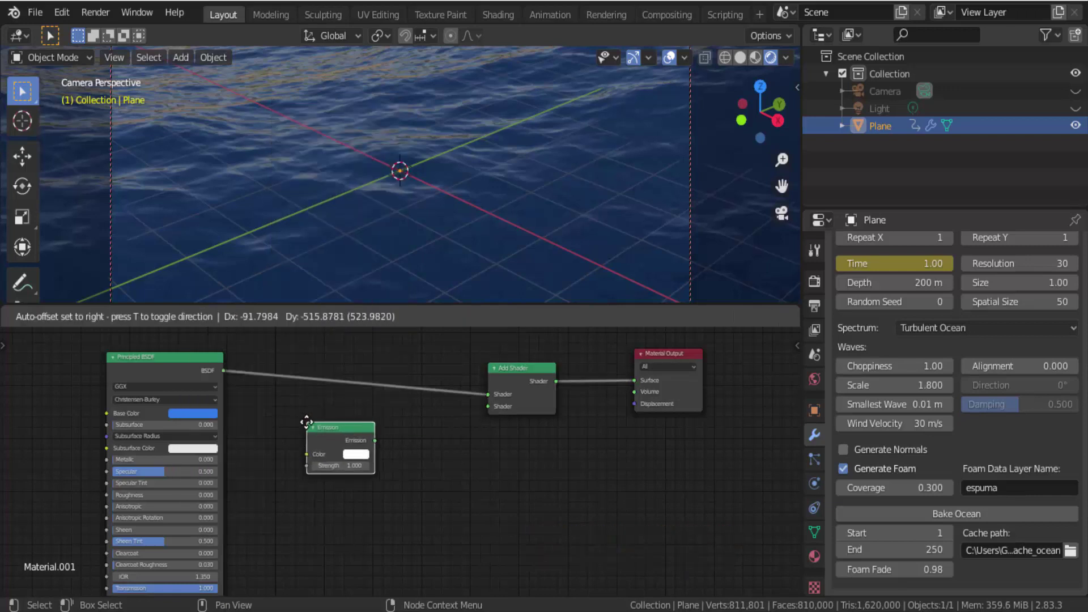
left_click(313, 419)
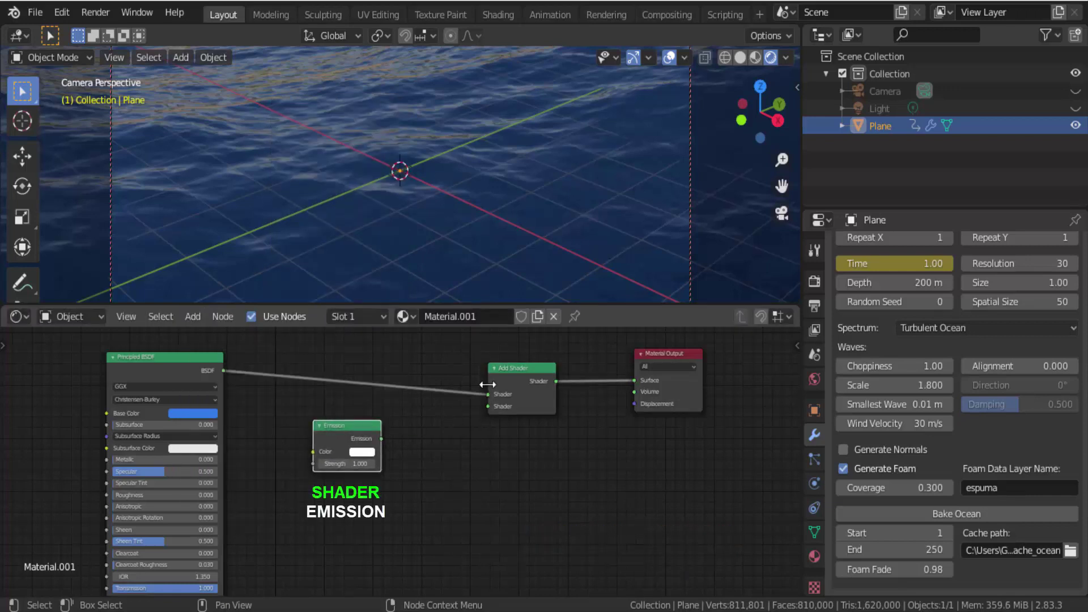
left_click_drag(348, 424, 372, 434)
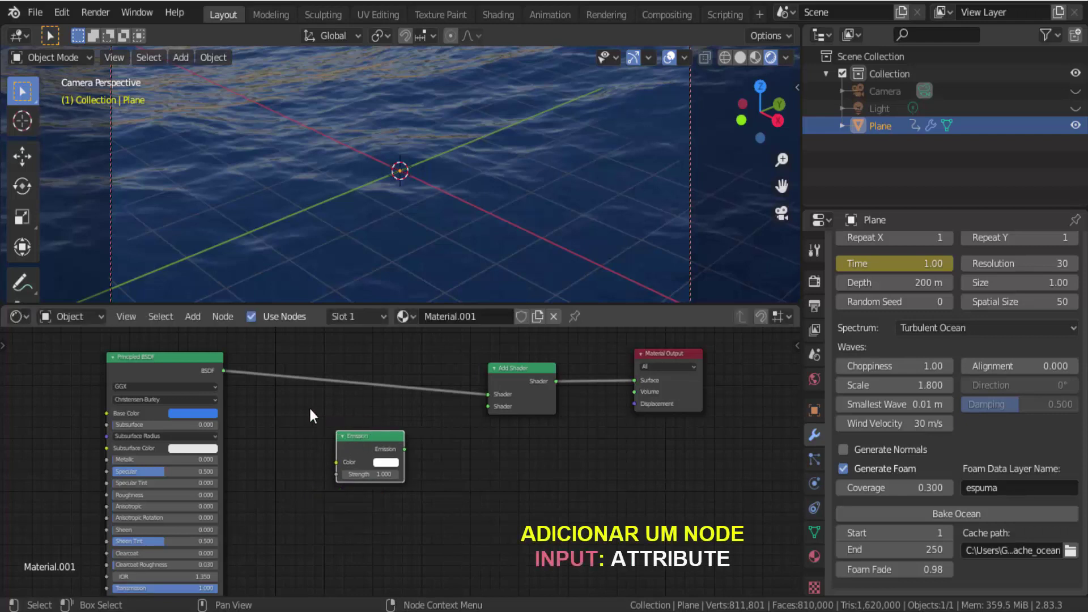
Step: Add an Attribute node left of Emission and connect its Color to Emission Color
left_click(193, 316)
mouse_move(213, 362)
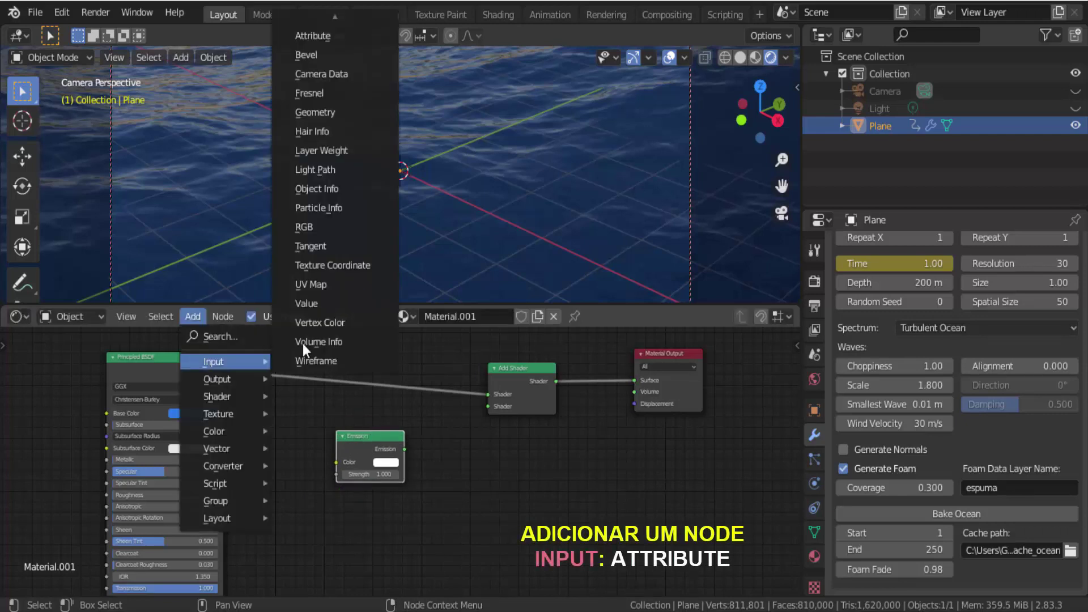
left_click(313, 35)
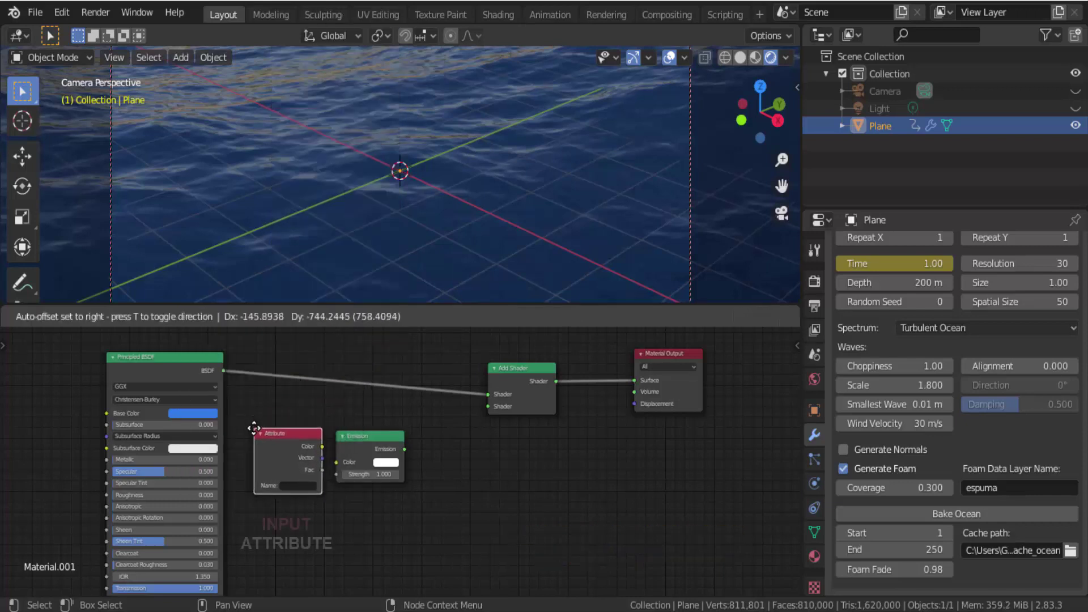
left_click(254, 429)
left_click(361, 438)
left_click_drag(361, 439, 381, 436)
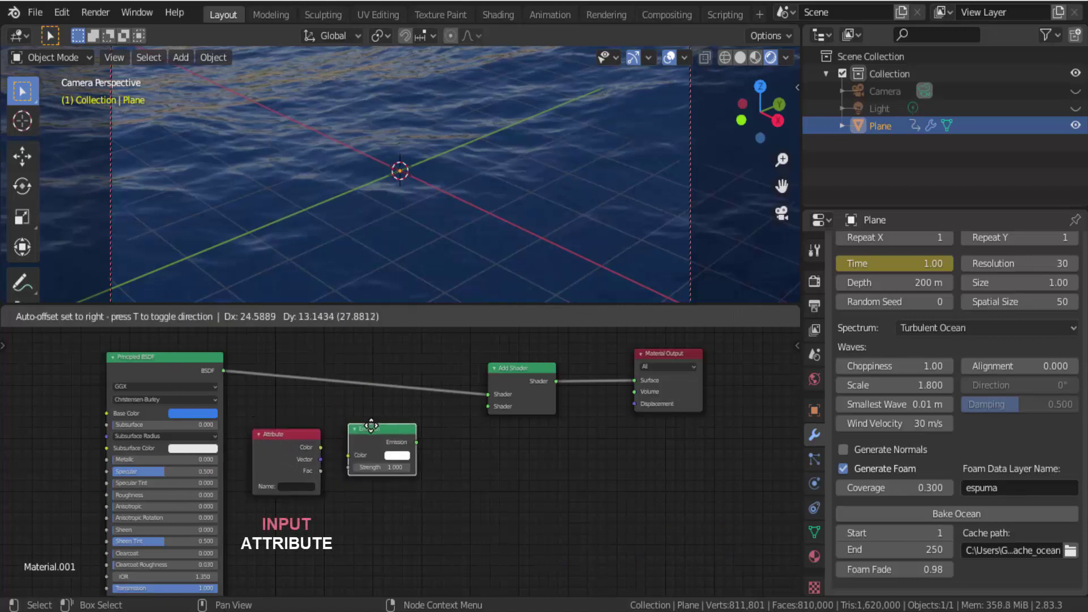
scroll(270, 487, "up", 2)
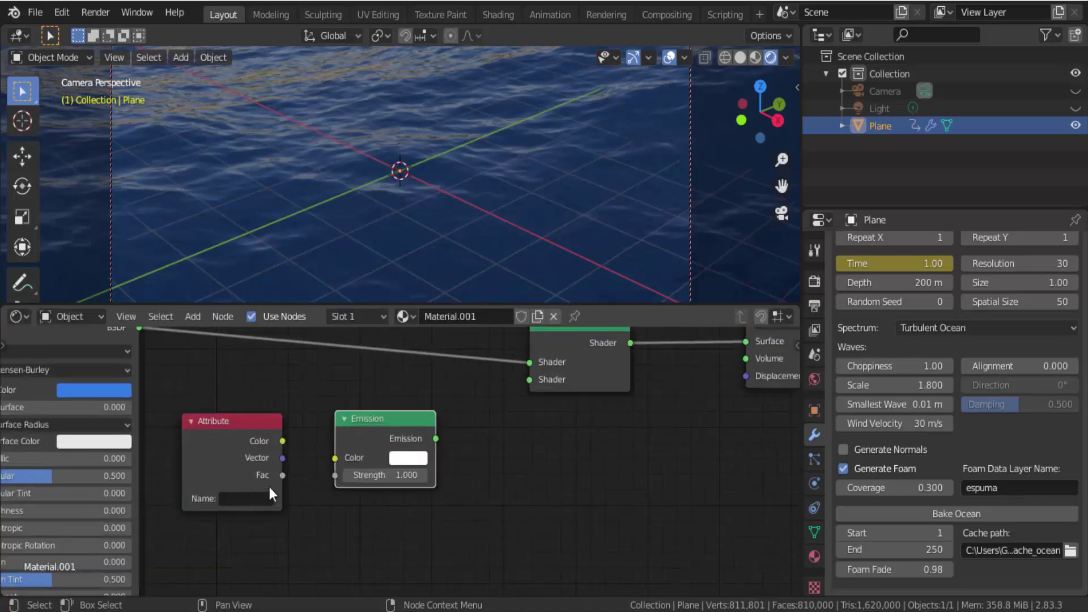
scroll(268, 486, "up", 1)
scroll(268, 492, "up", 1)
scroll(255, 499, "up", 1)
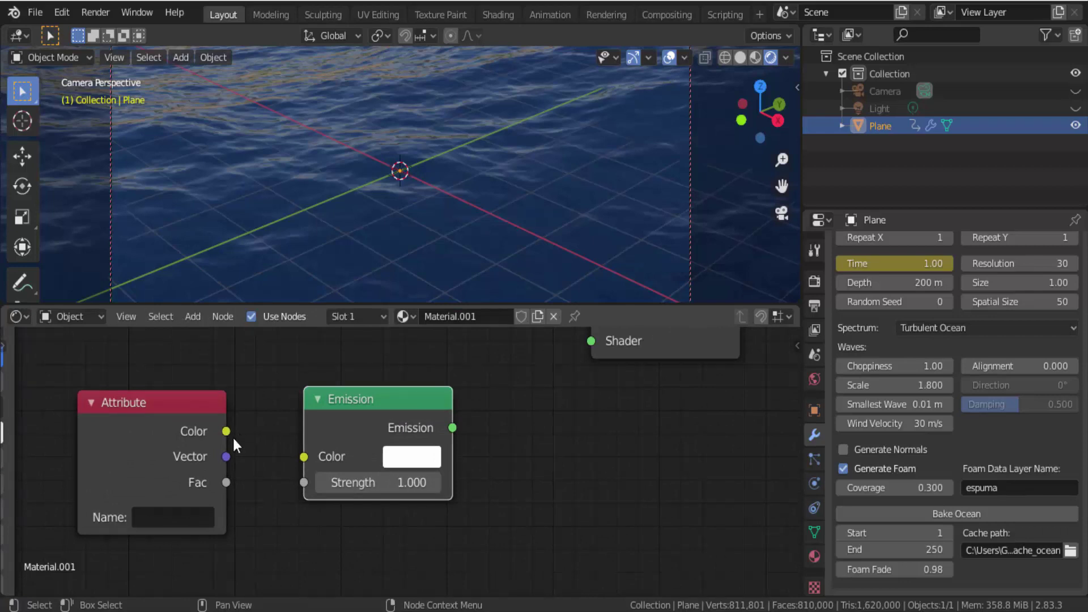
left_click_drag(226, 431, 299, 460)
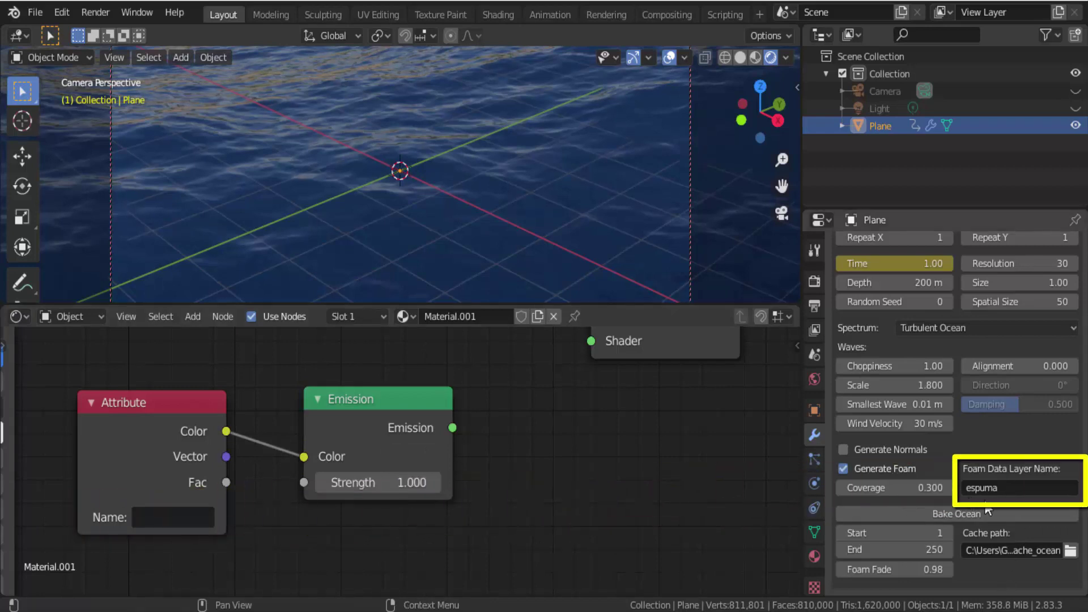
Step: Set the Attribute name to 'espuma' and link Emission into the Add Shader's second input
left_click(158, 516)
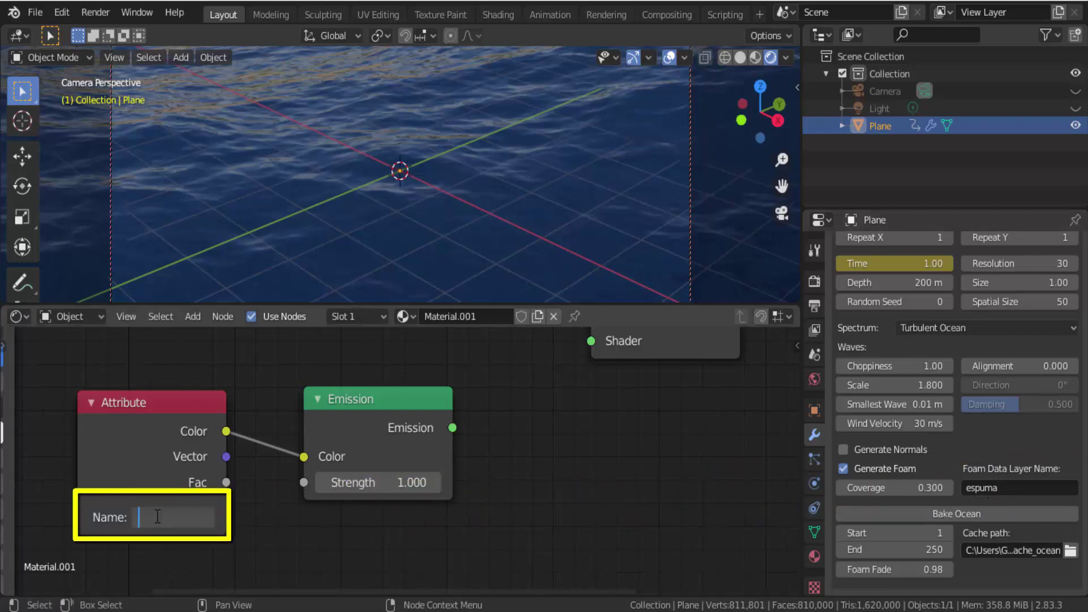
type("e")
type("sp")
type("u")
type("ma")
key("Return")
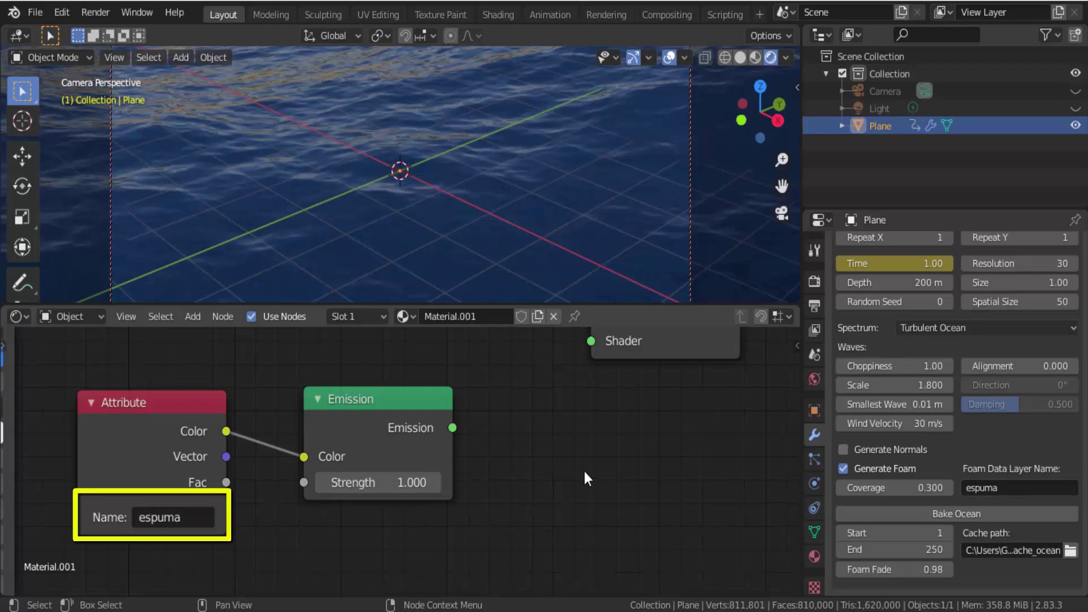
scroll(583, 478, "down", 1)
scroll(585, 478, "down", 1)
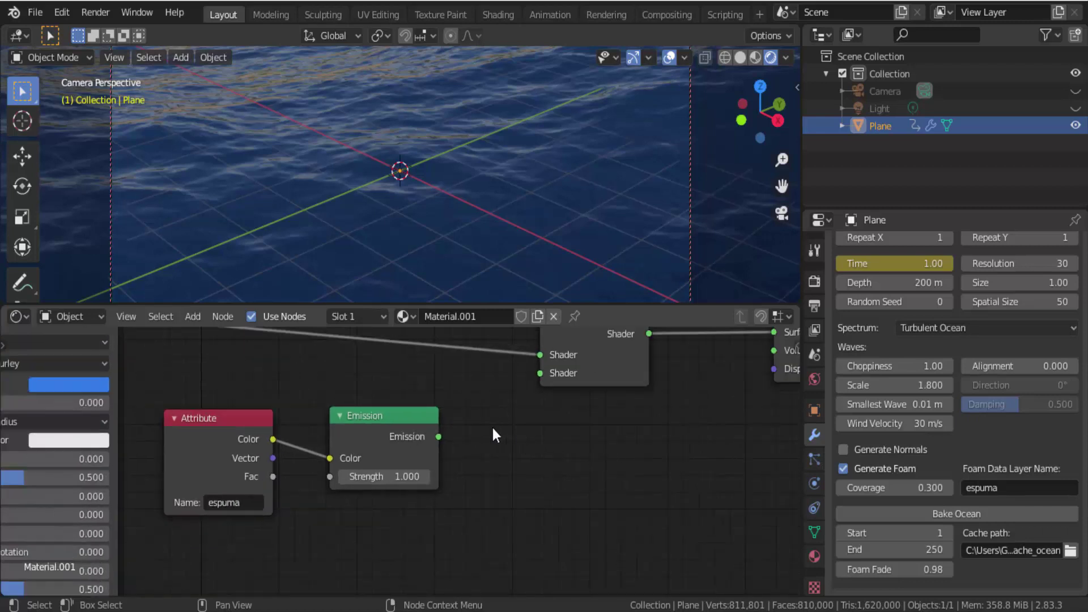
left_click_drag(440, 440, 540, 374)
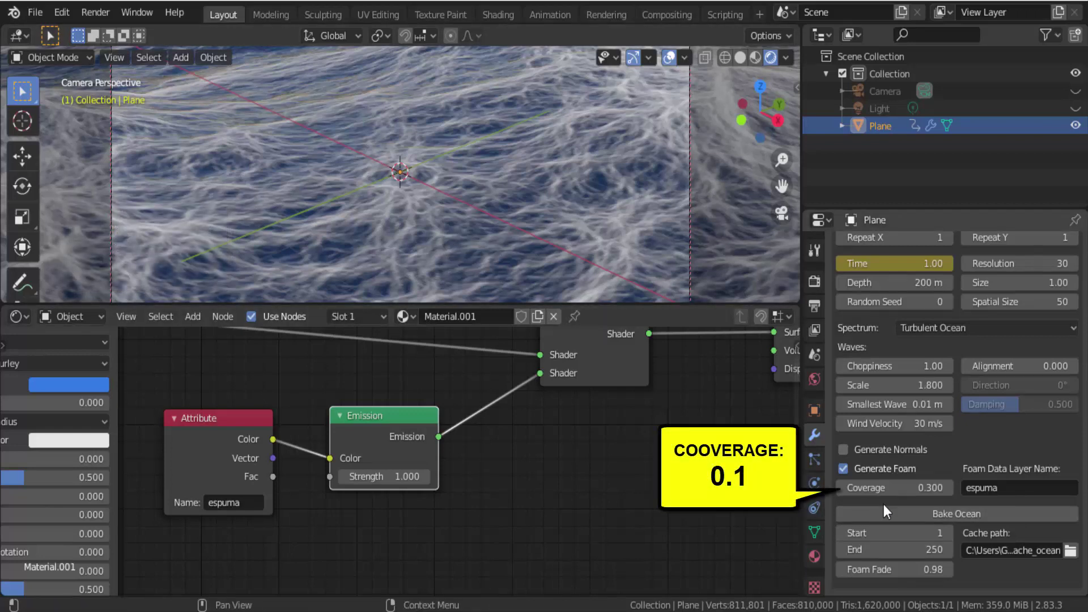
Step: Lower the Ocean modifier's foam Coverage to 0.1 and enlarge the 3D viewport
left_click(912, 488)
key("BackSpace")
key("BackSpace")
key("BackSpace")
type(".1")
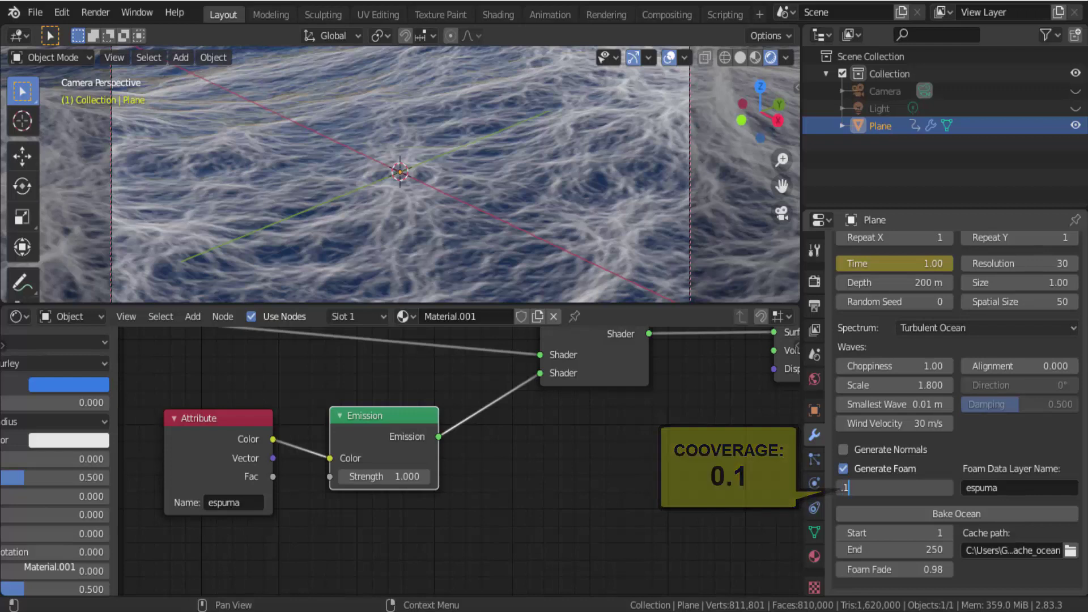
key("Return")
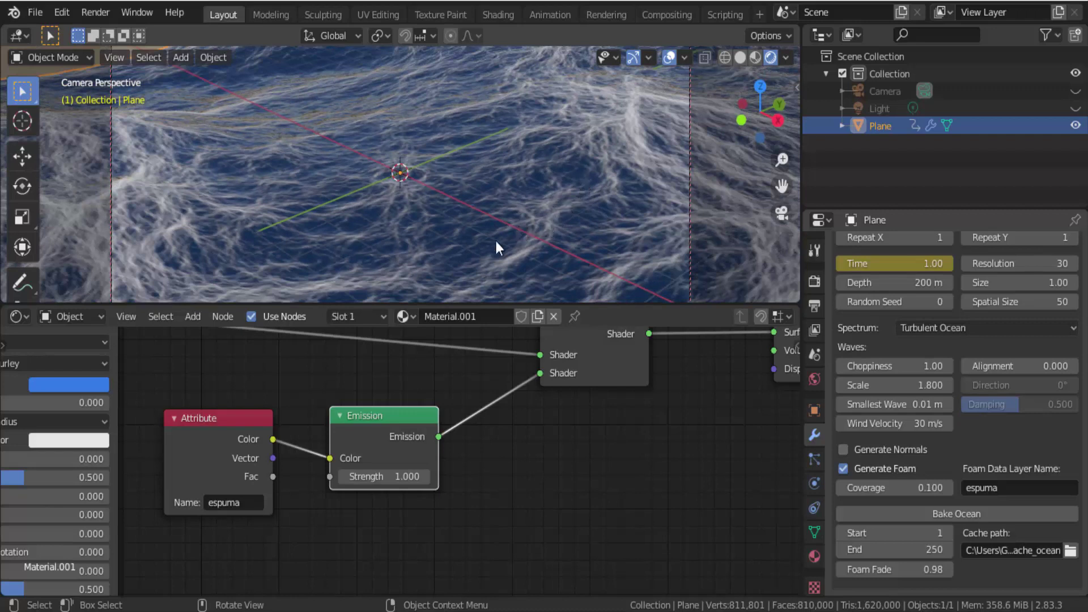
left_click_drag(487, 307, 487, 535)
Step: Turn the node editor into a slightly taller Timeline and play, then stop, the ocean animation
left_click(19, 547)
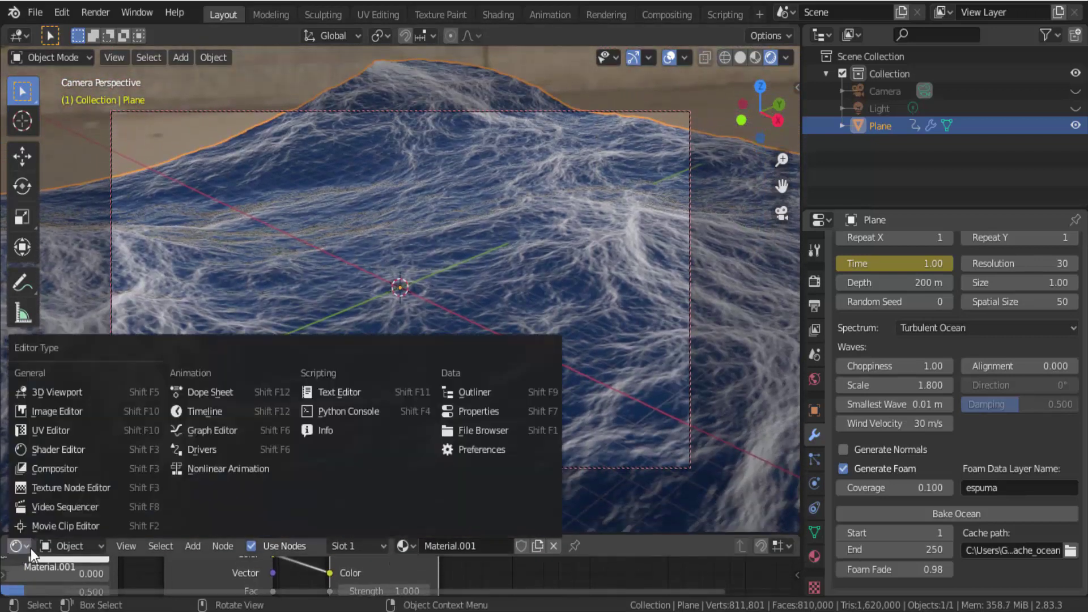
left_click(215, 410)
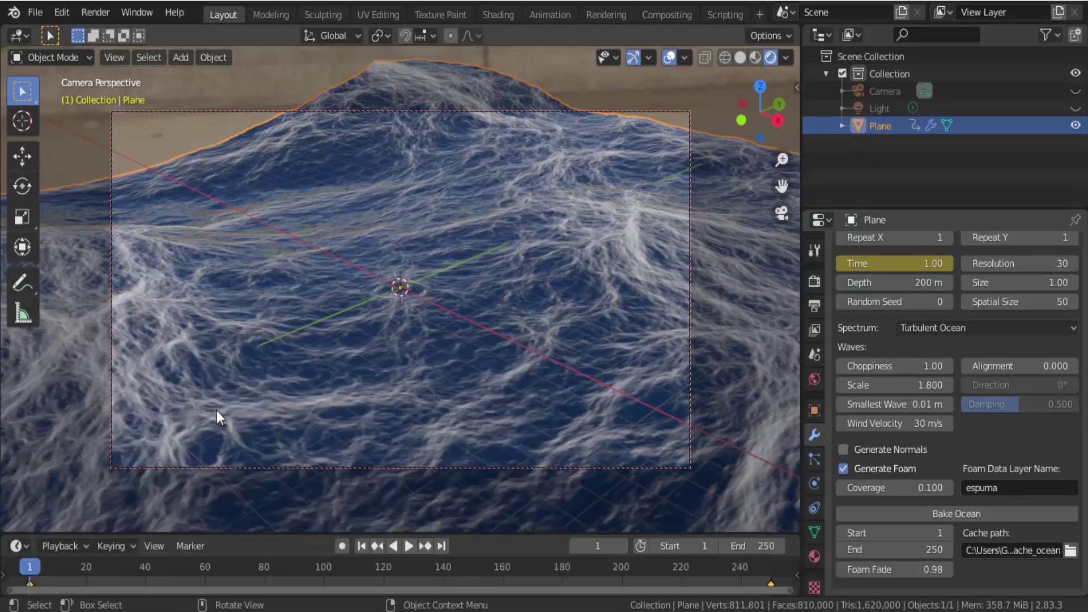
left_click_drag(475, 535, 483, 495)
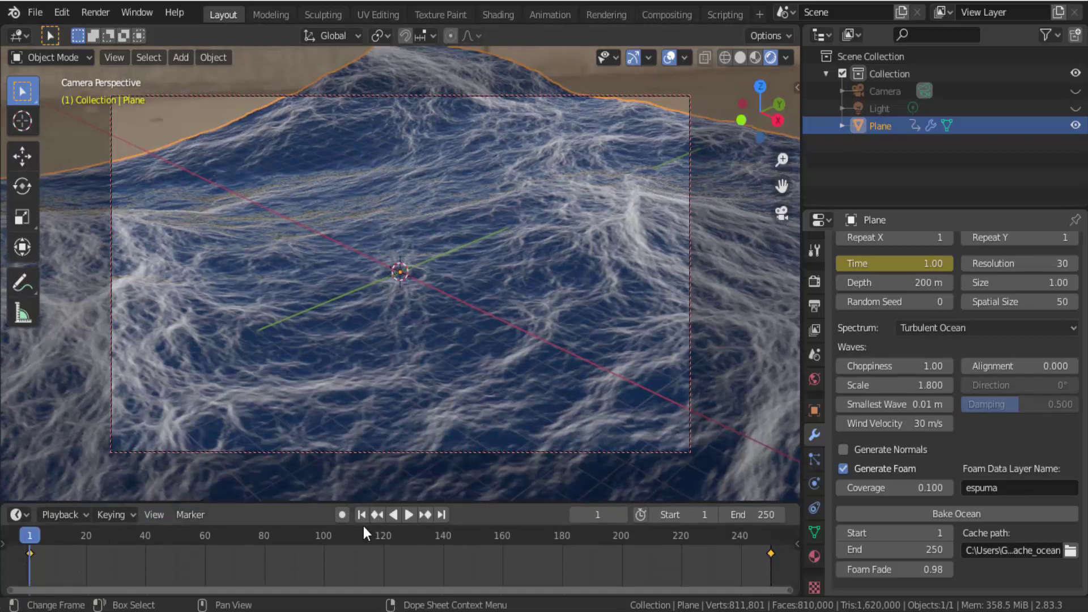
left_click(409, 515)
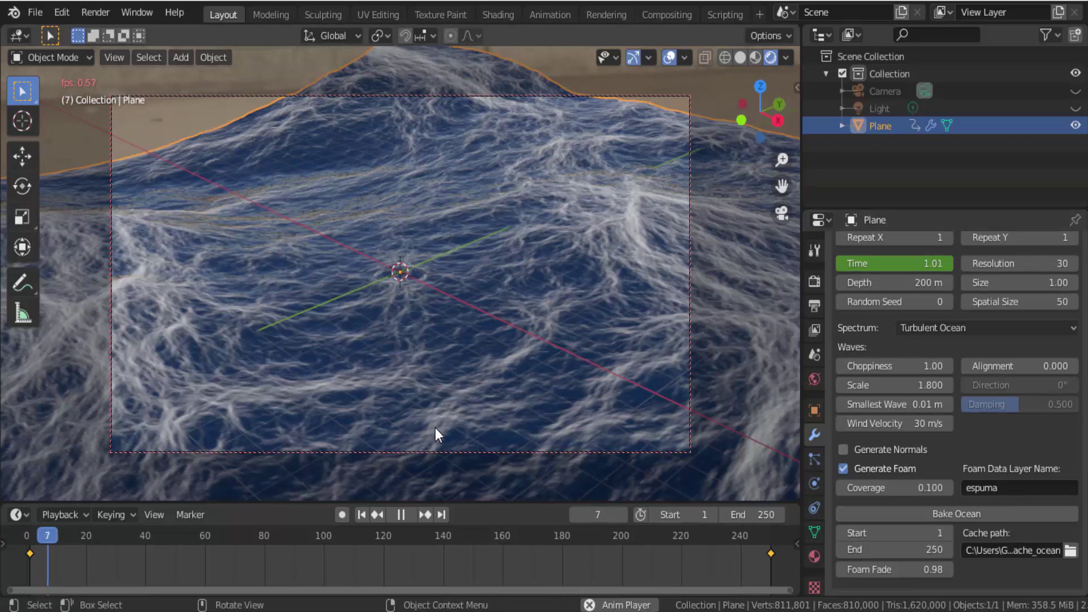
key("Escape")
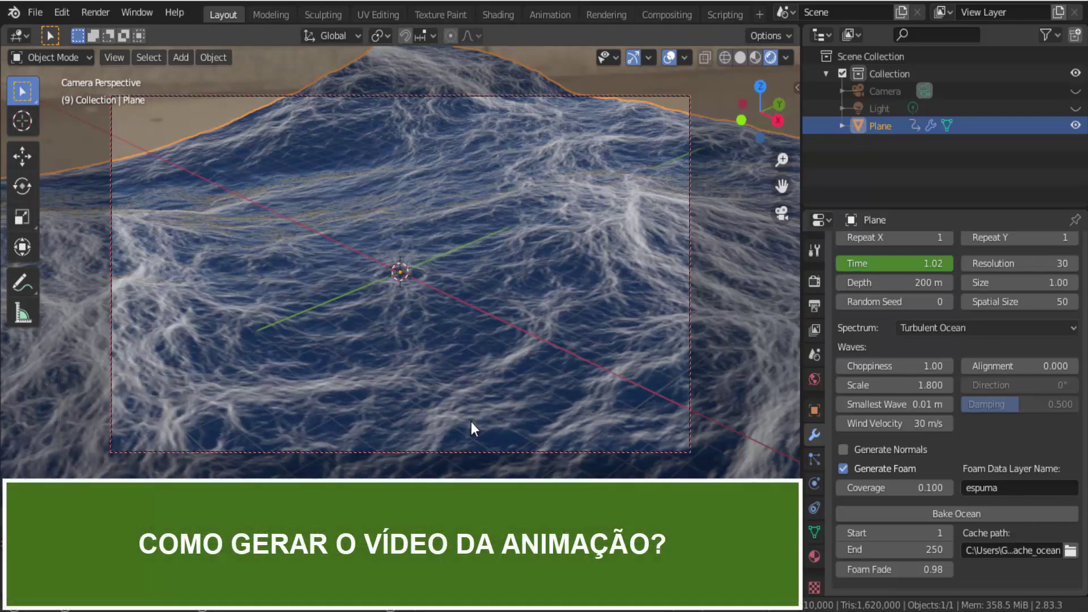
Step: Turn on Screen Space Reflections in the Eevee Render Properties
left_click(813, 281)
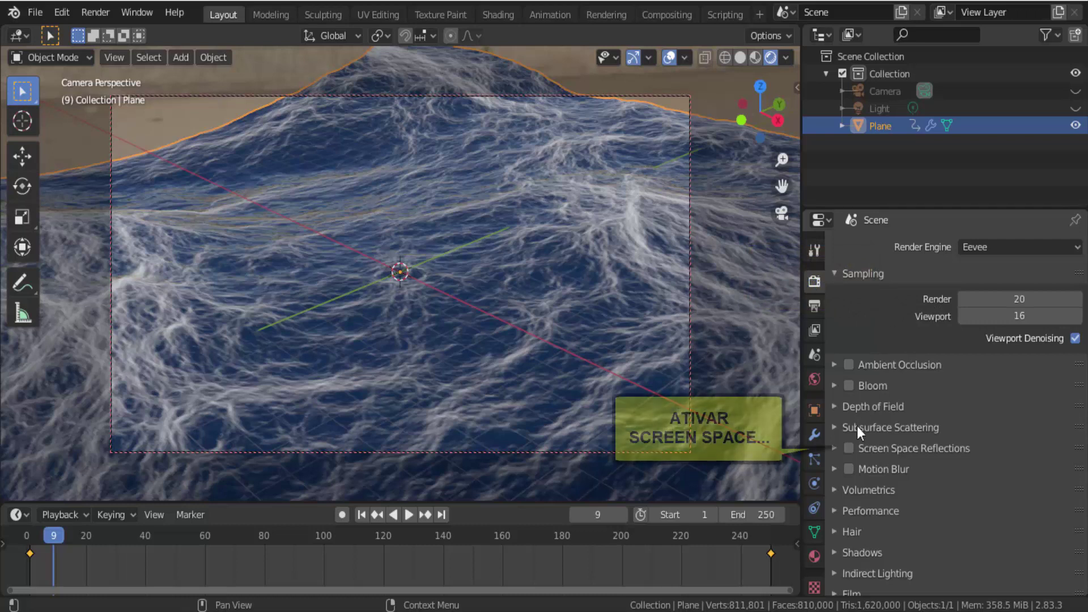
left_click(851, 450)
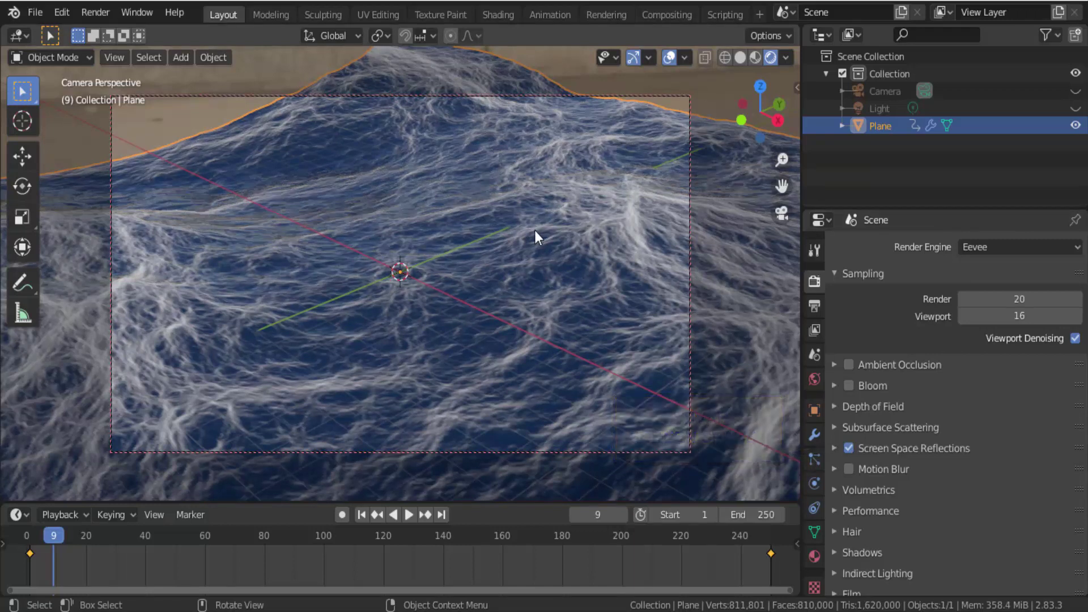
left_click(813, 307)
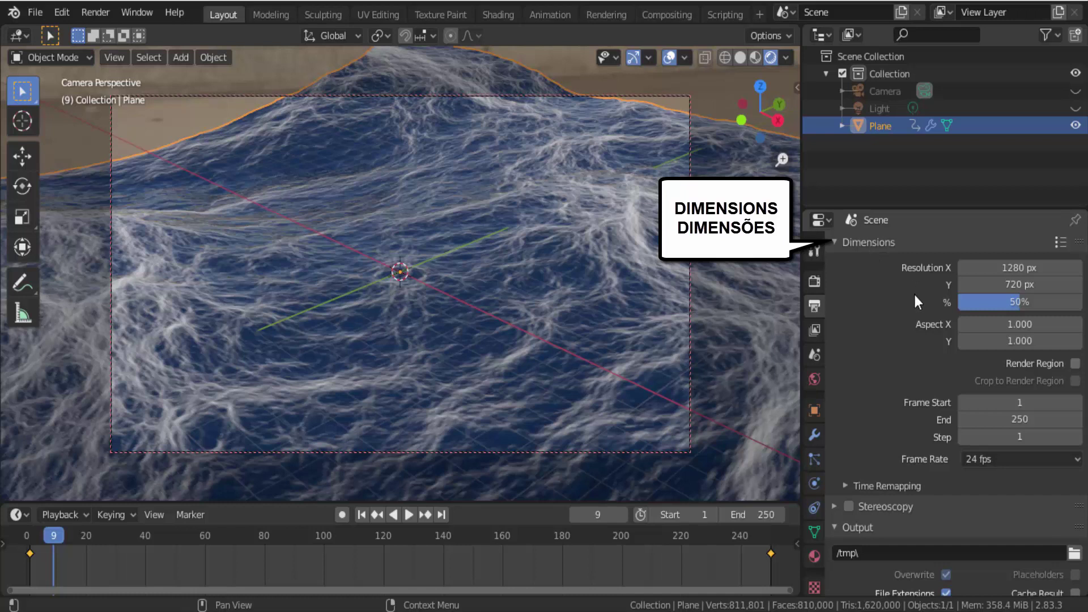
Step: Apply the HDTV 720p preset (1280×720 px) and set the resolution scale to 50%
left_click(1060, 243)
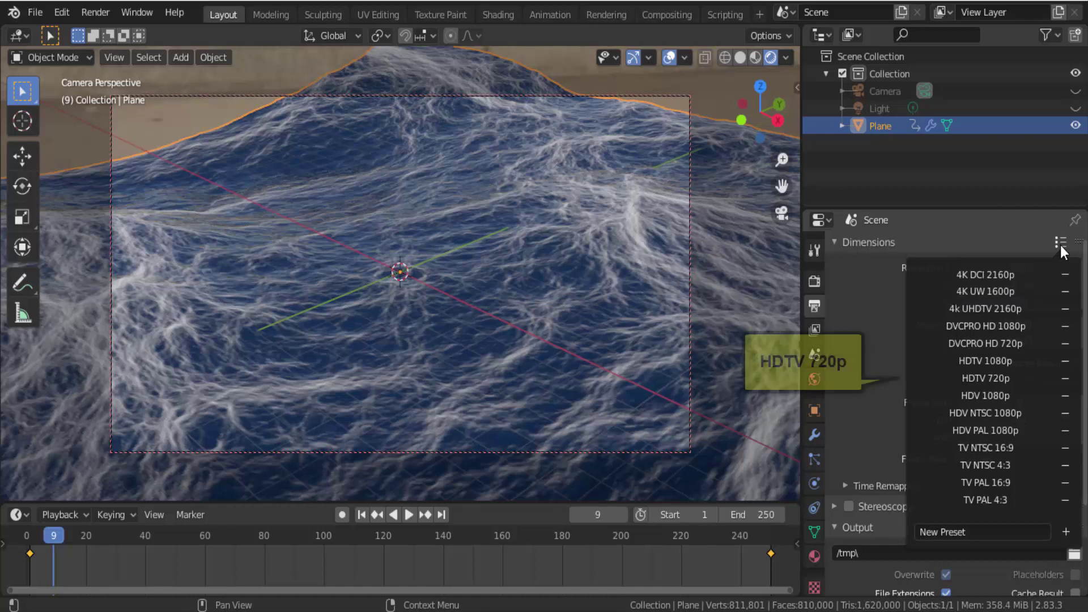
left_click(1000, 383)
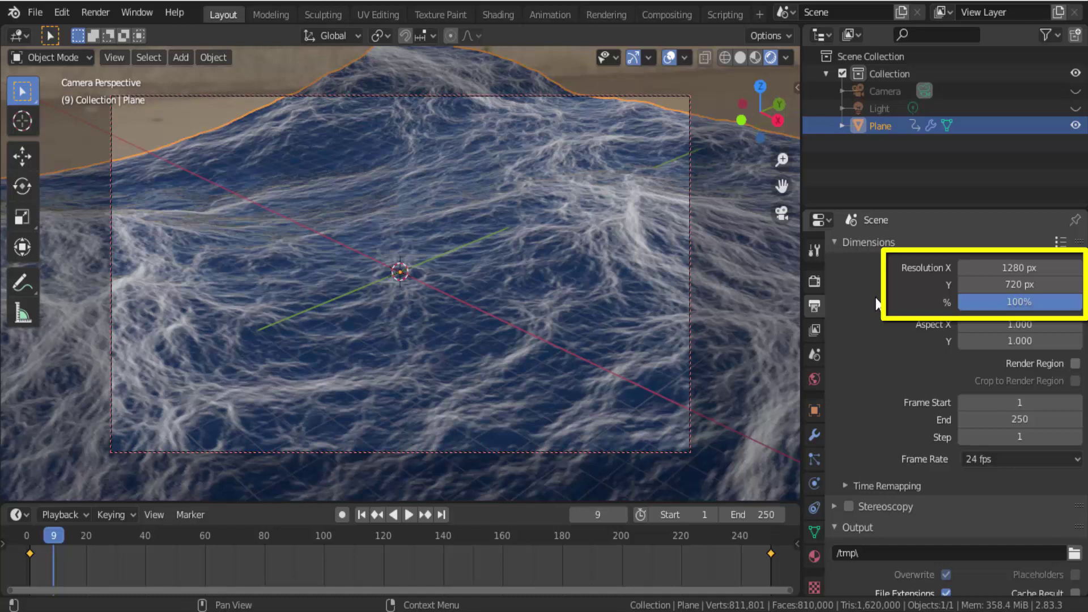
left_click(1016, 302)
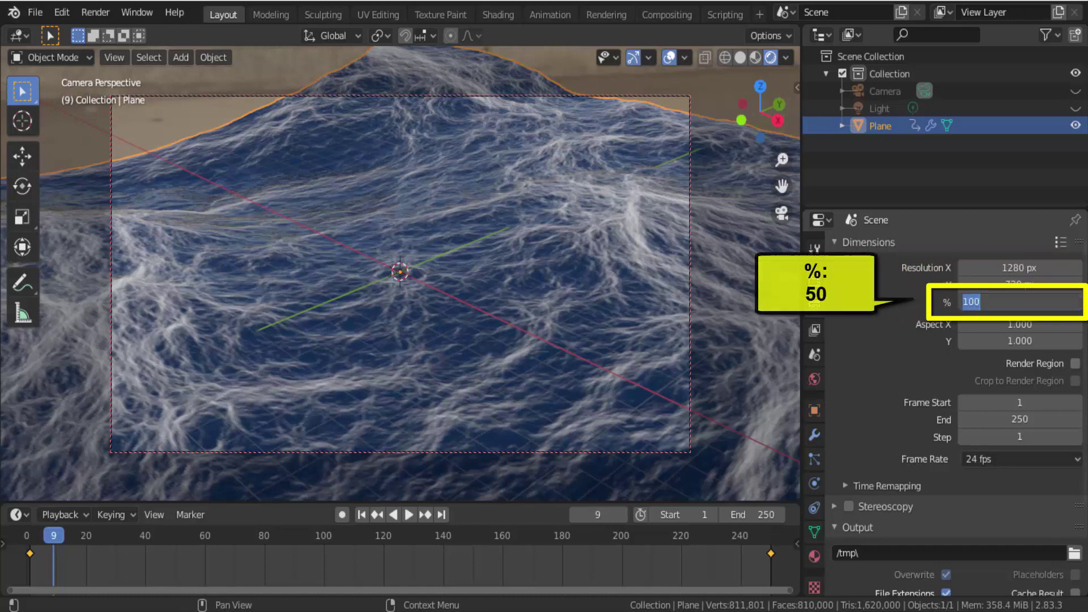
type("50")
key("Return")
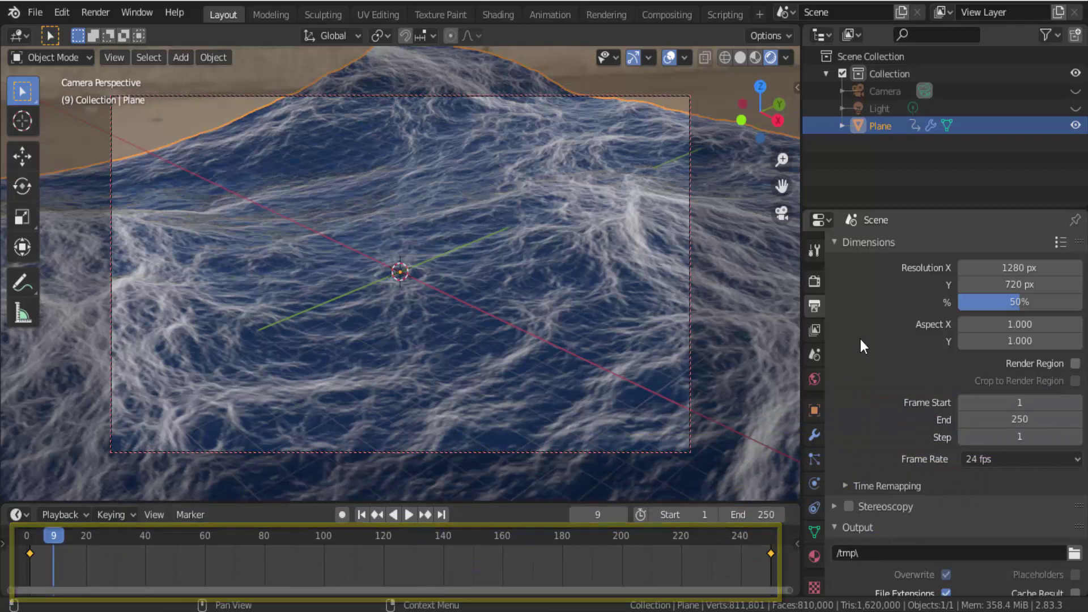
Step: Set the output path to /tmp\onda com espuma with AVI JPEG as the file format
scroll(860, 339, "down", 3)
scroll(860, 339, "down", 2)
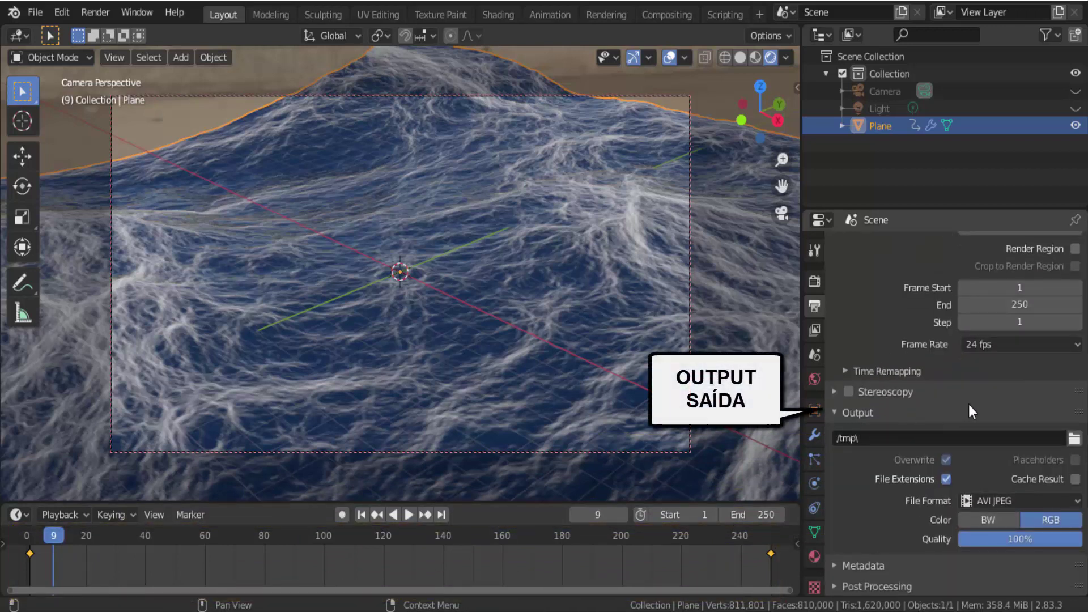
left_click(877, 440)
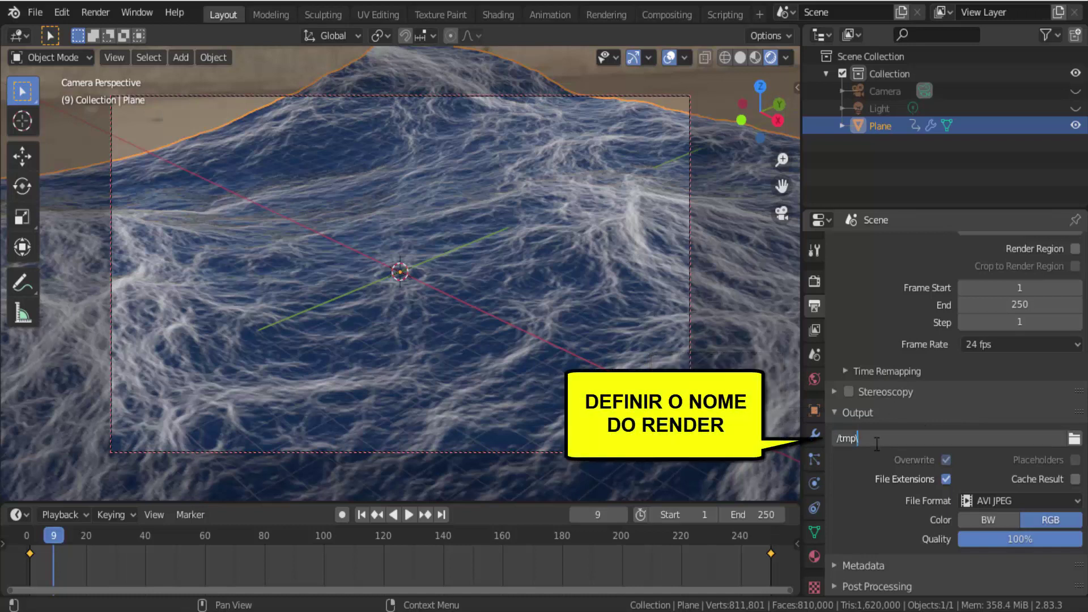
type("onda co")
type("m espo")
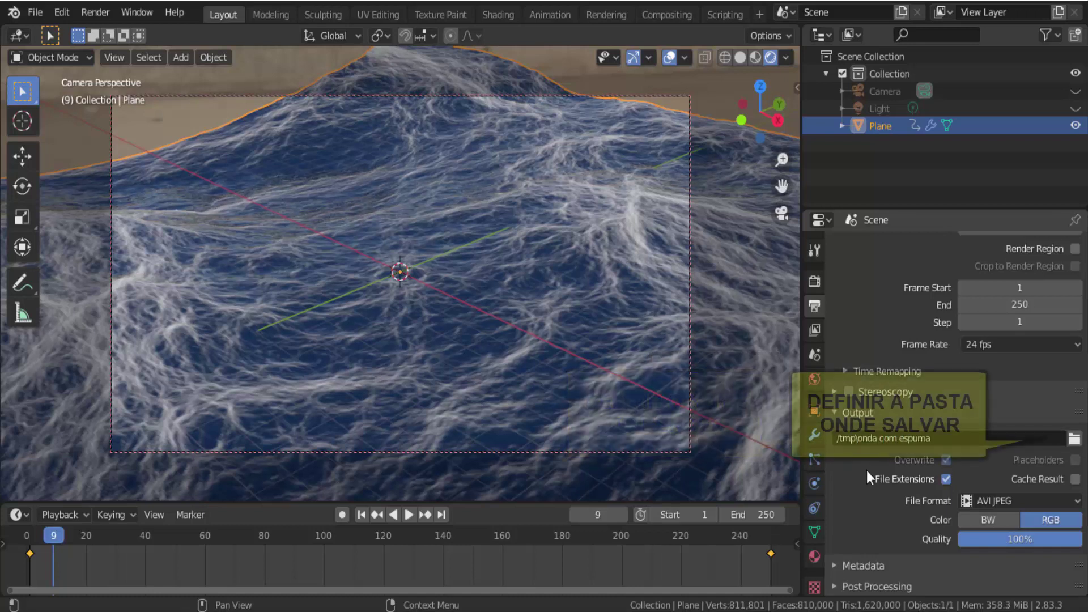
left_click(1074, 440)
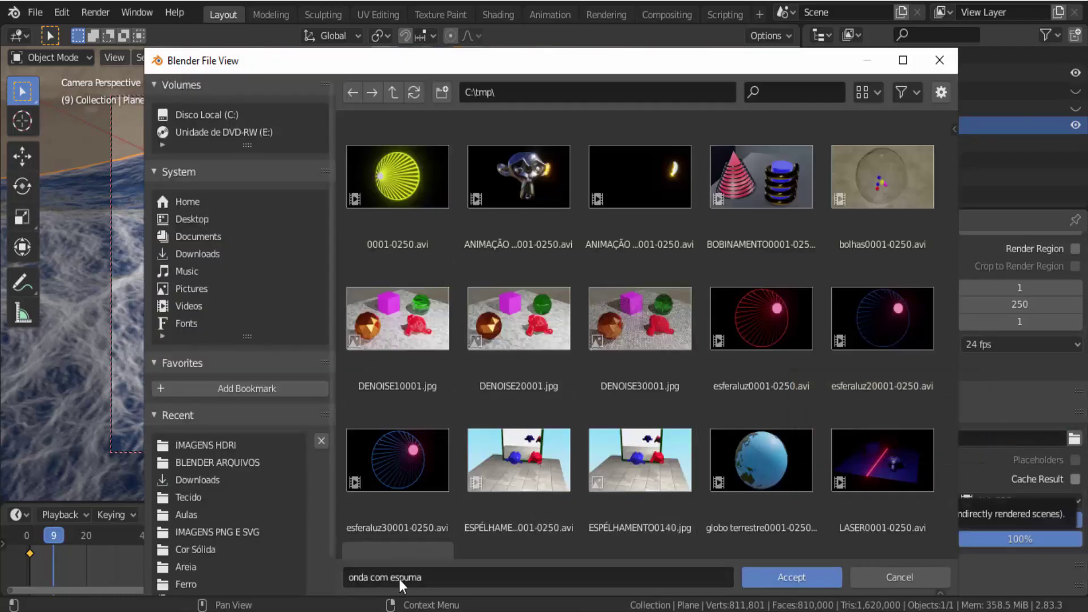
left_click(898, 572)
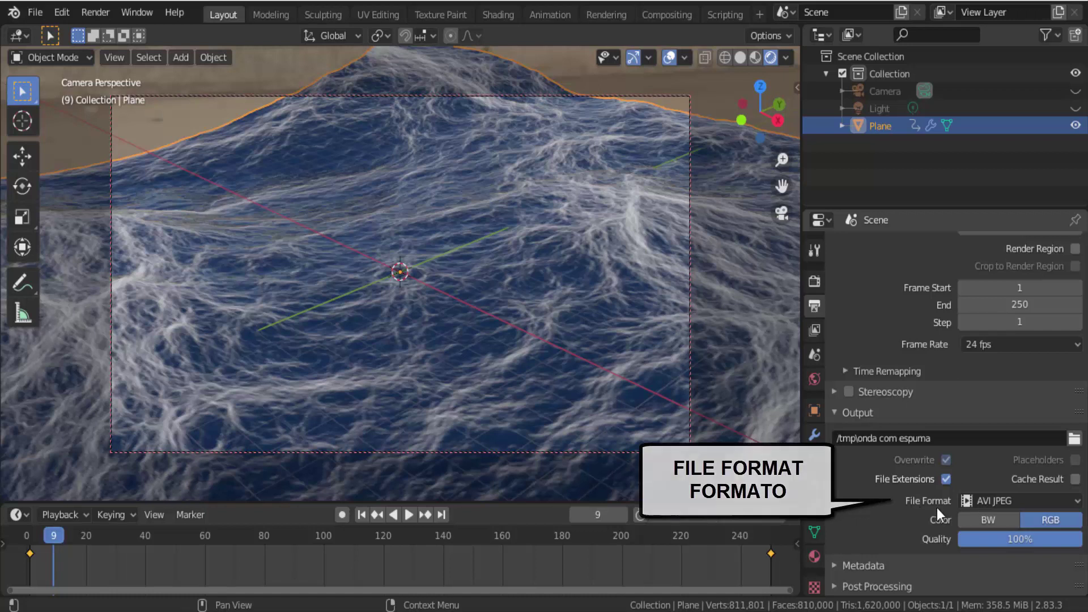
left_click(1034, 500)
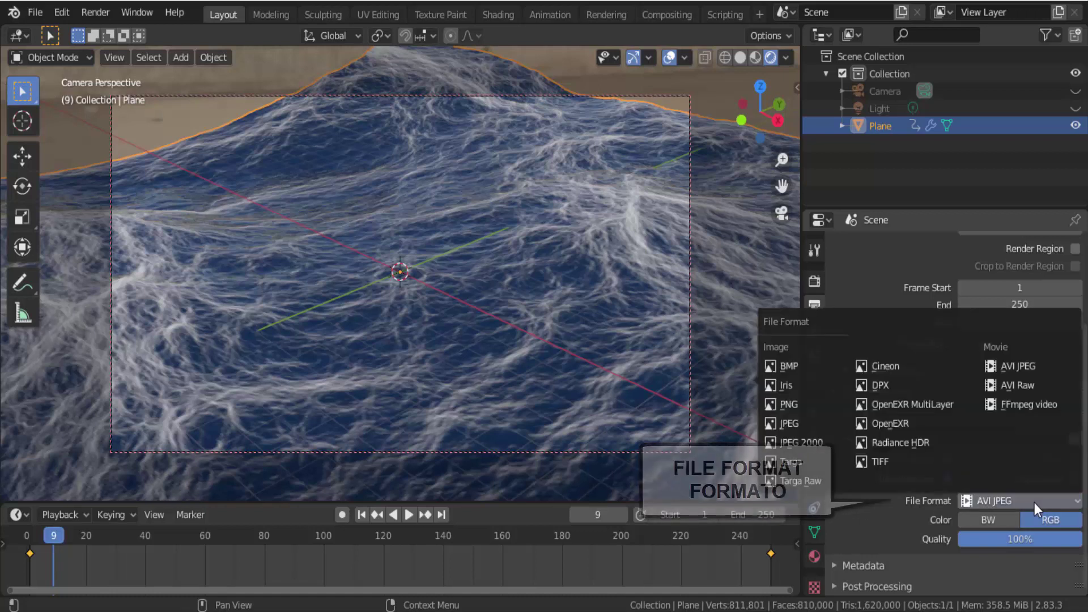
left_click(1028, 365)
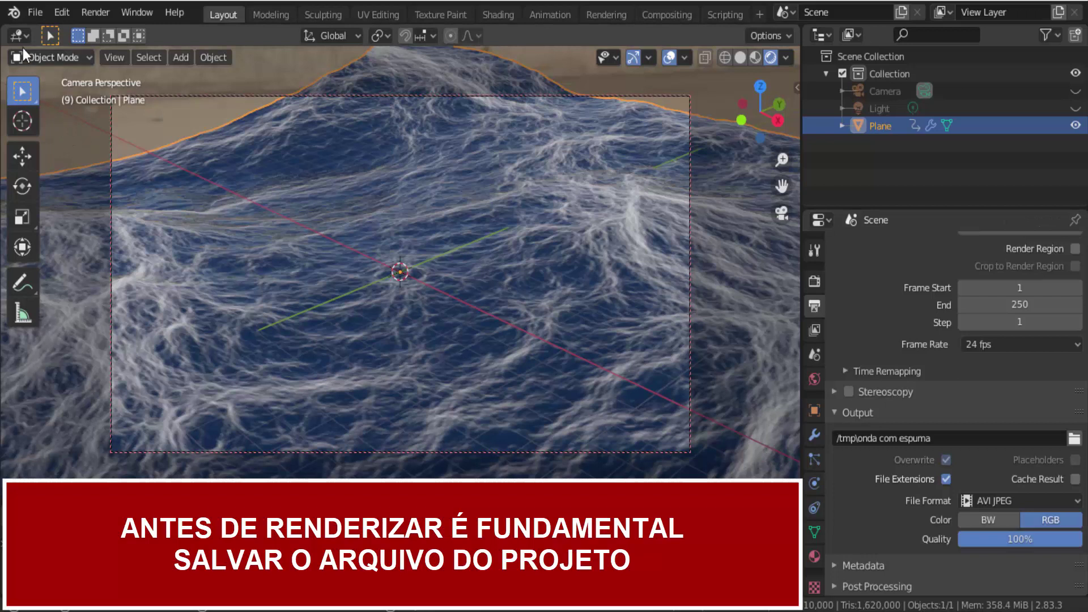
Step: Save the project under the new name mar.blend
left_click(35, 13)
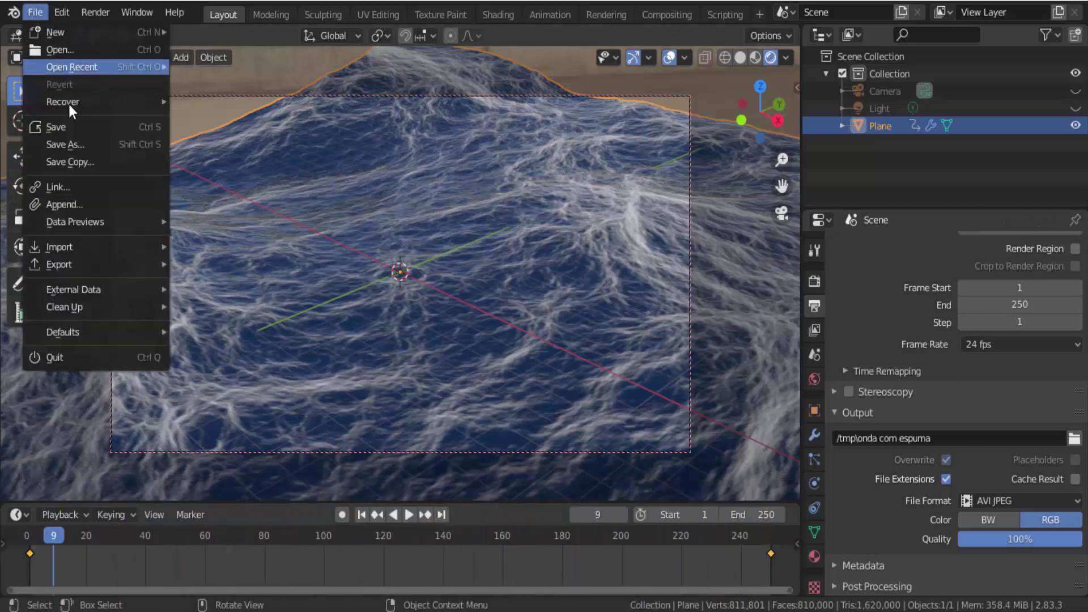
left_click(65, 144)
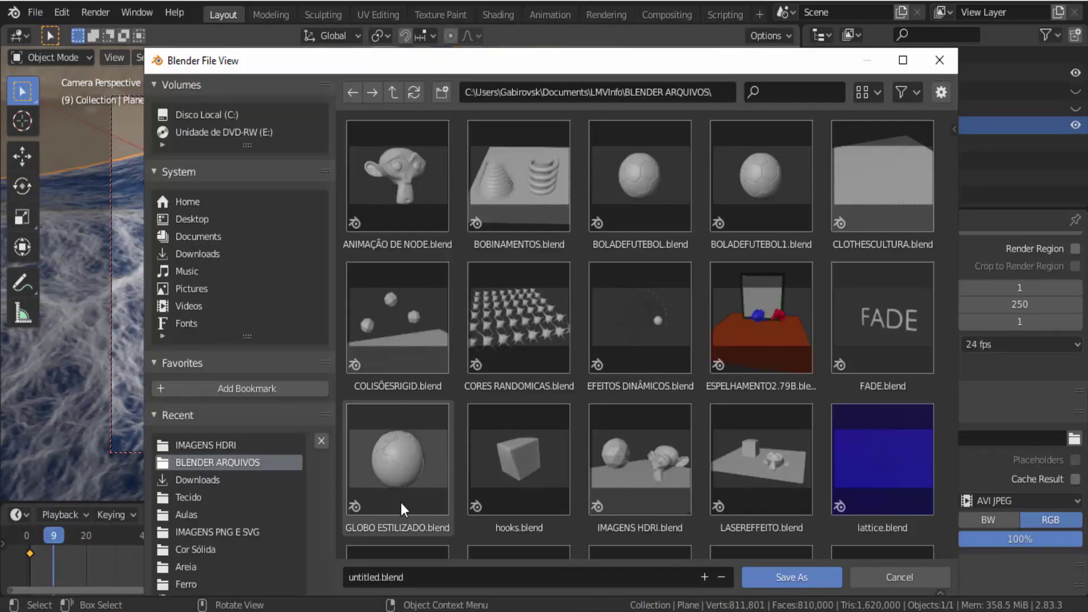
left_click(378, 579)
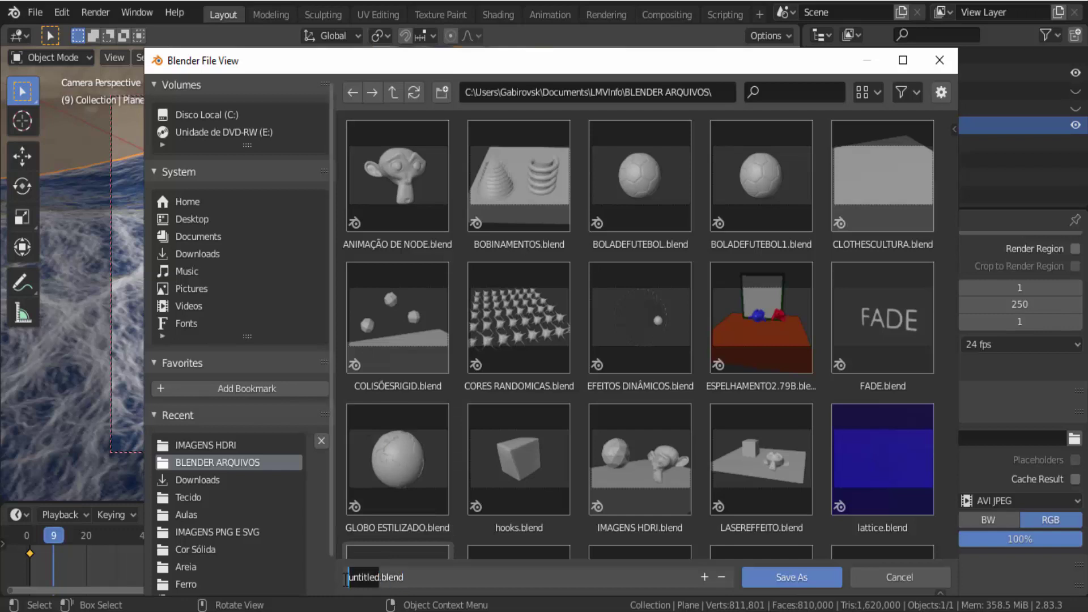
type("mar")
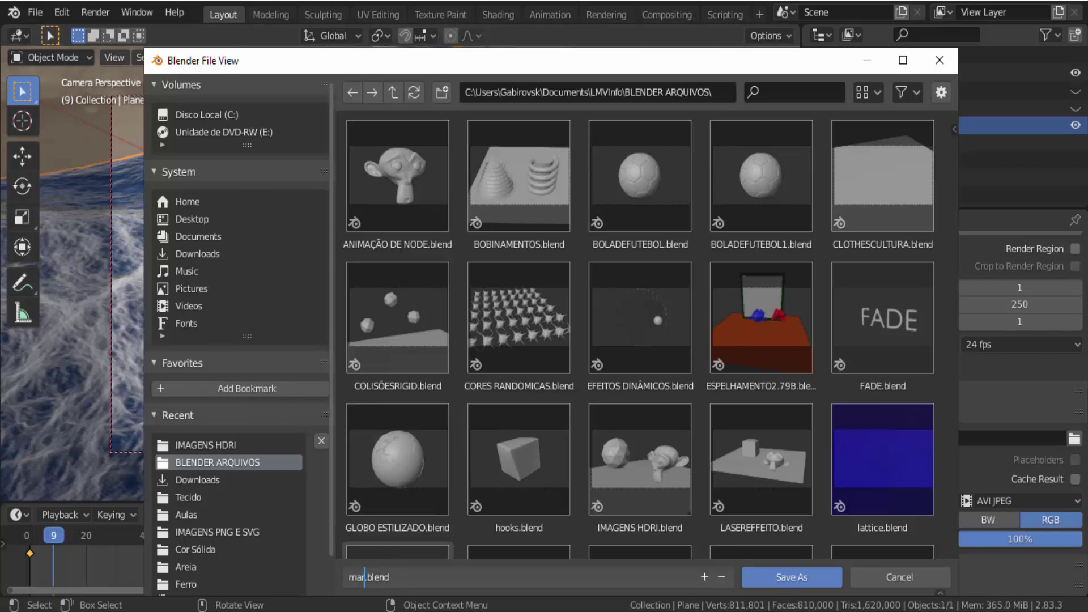
left_click(797, 577)
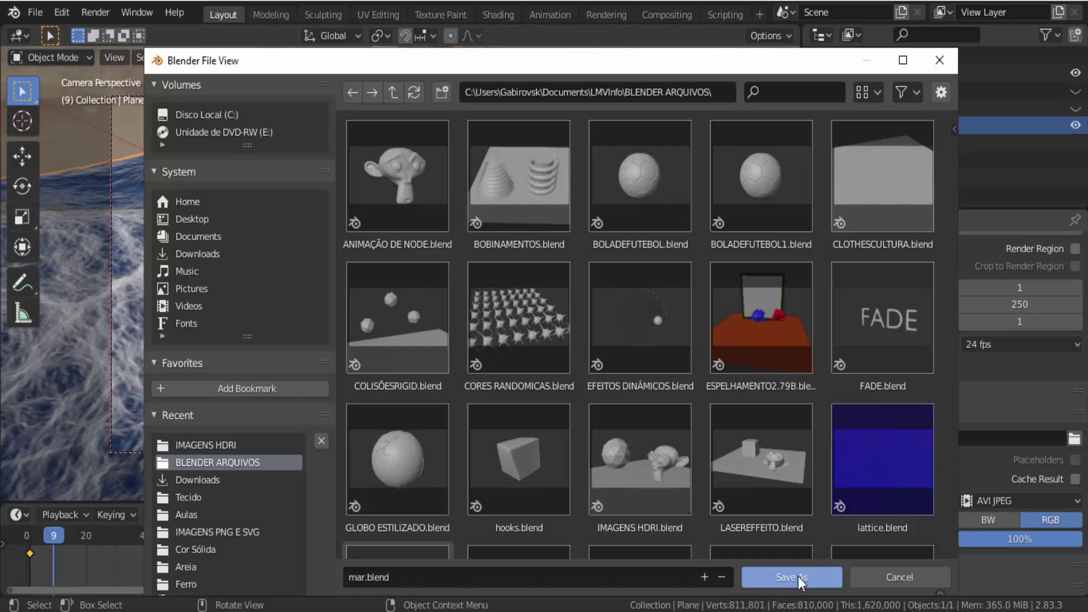
left_click(798, 577)
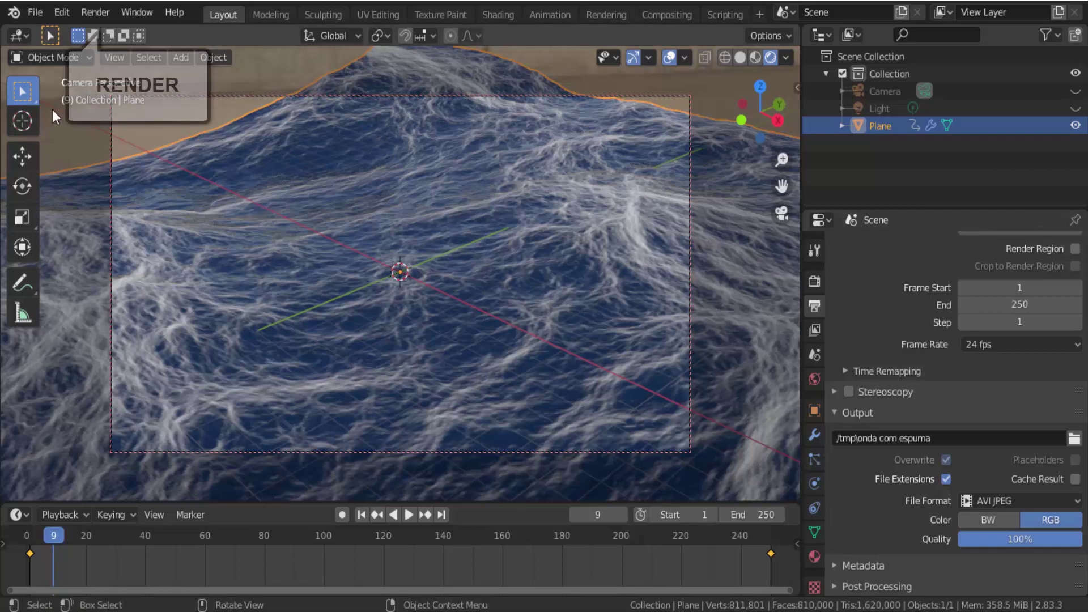
Step: Start Render Animation from the Render menu to output all 250 frames
left_click(97, 14)
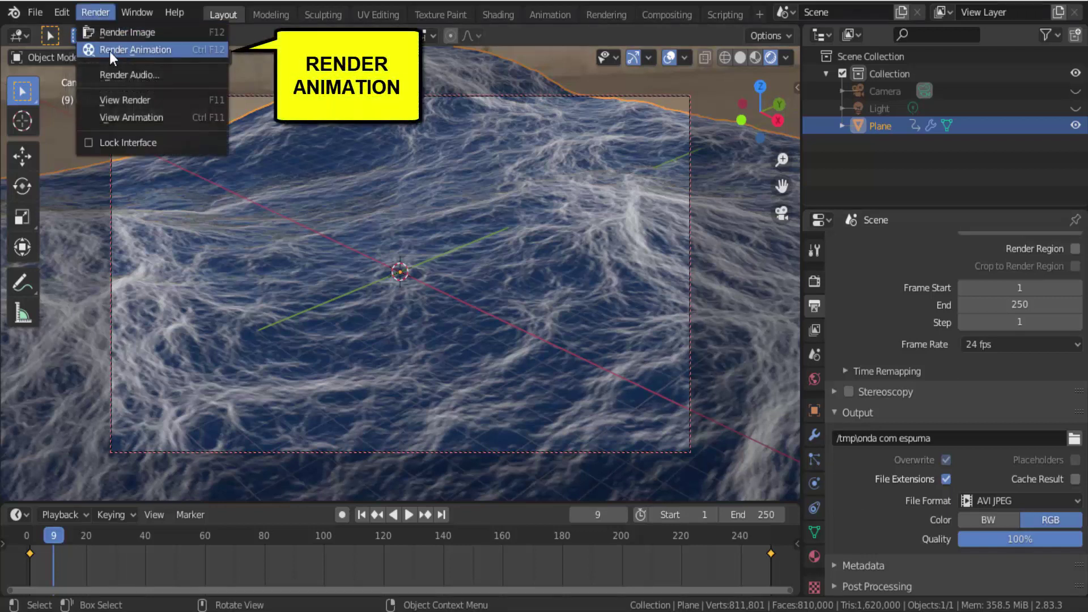
left_click(146, 50)
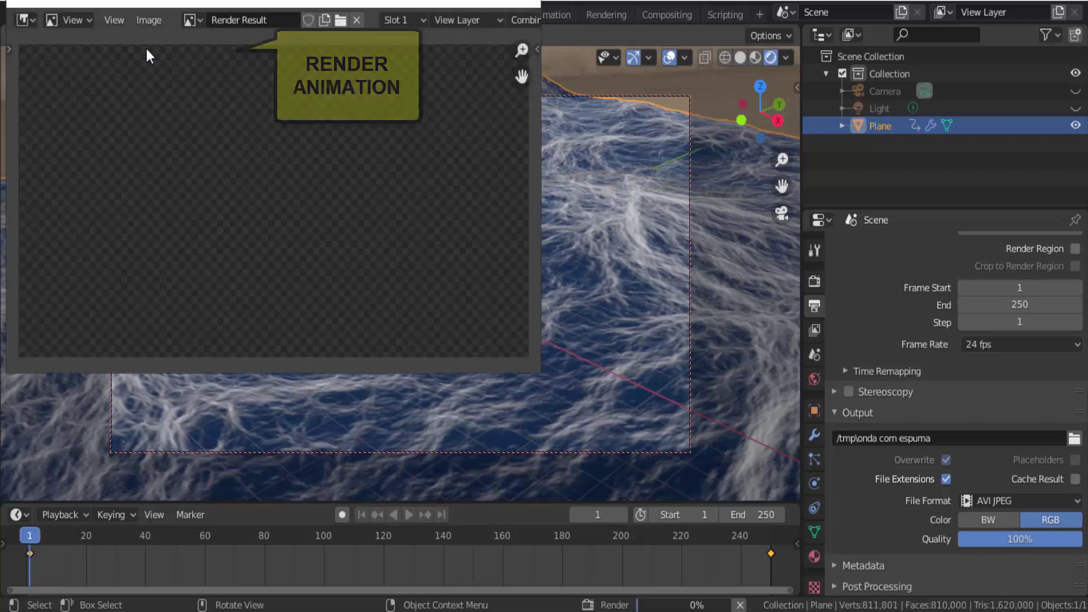